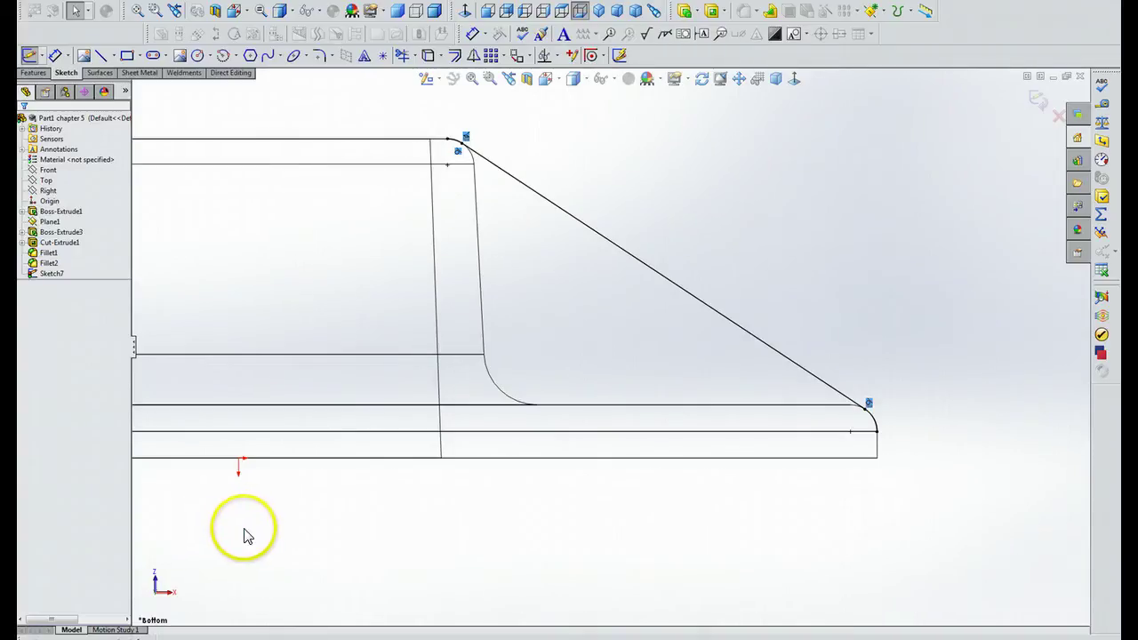
Step: Draw a vertical line down from the rib's top corner and a bottom line to the arc's end, closing the triangle
left_click(101, 55)
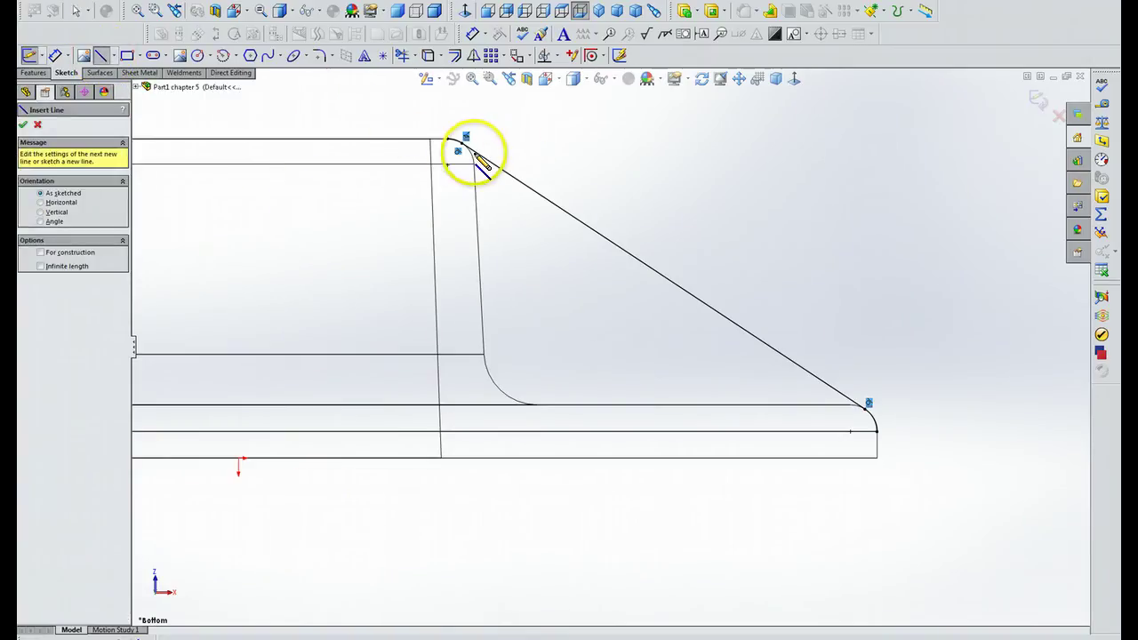
left_click(448, 140)
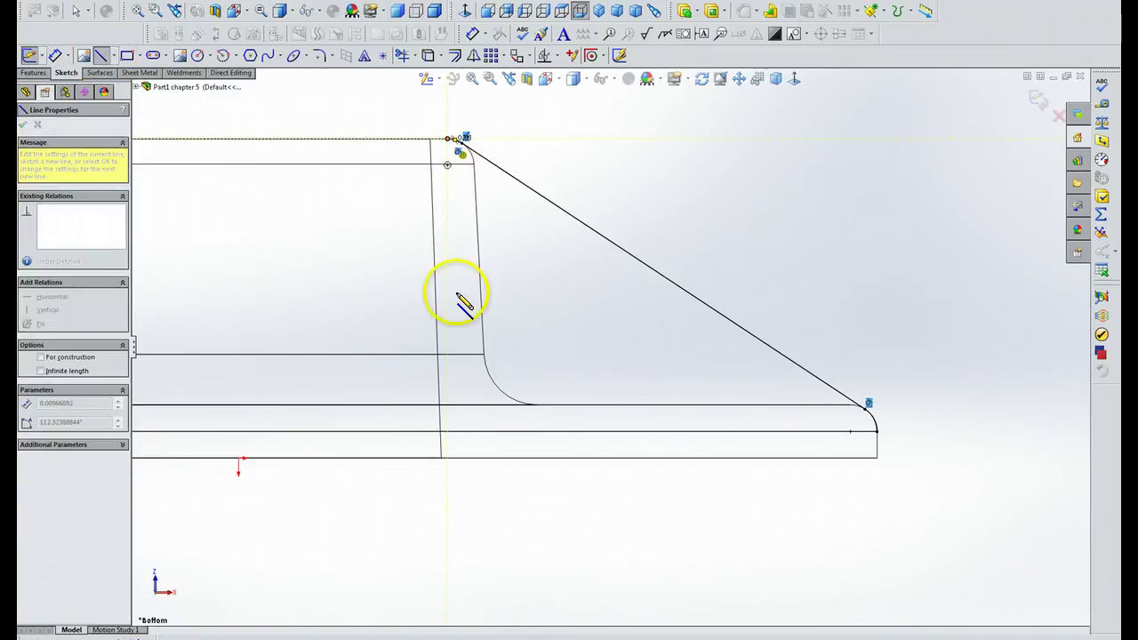
left_click(447, 433)
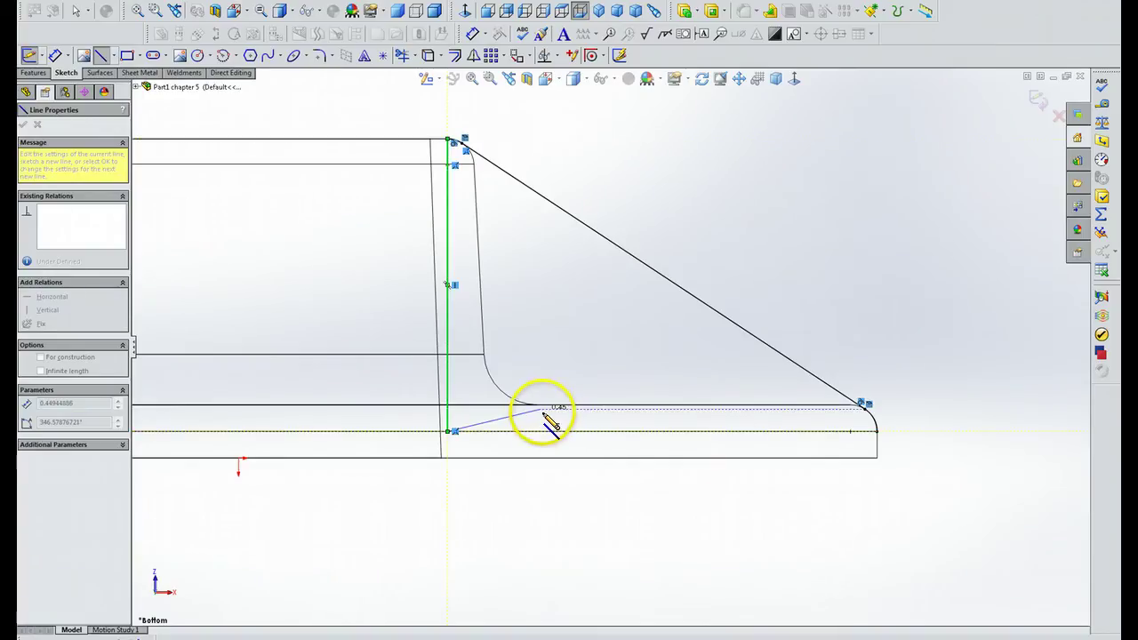
left_click(877, 431)
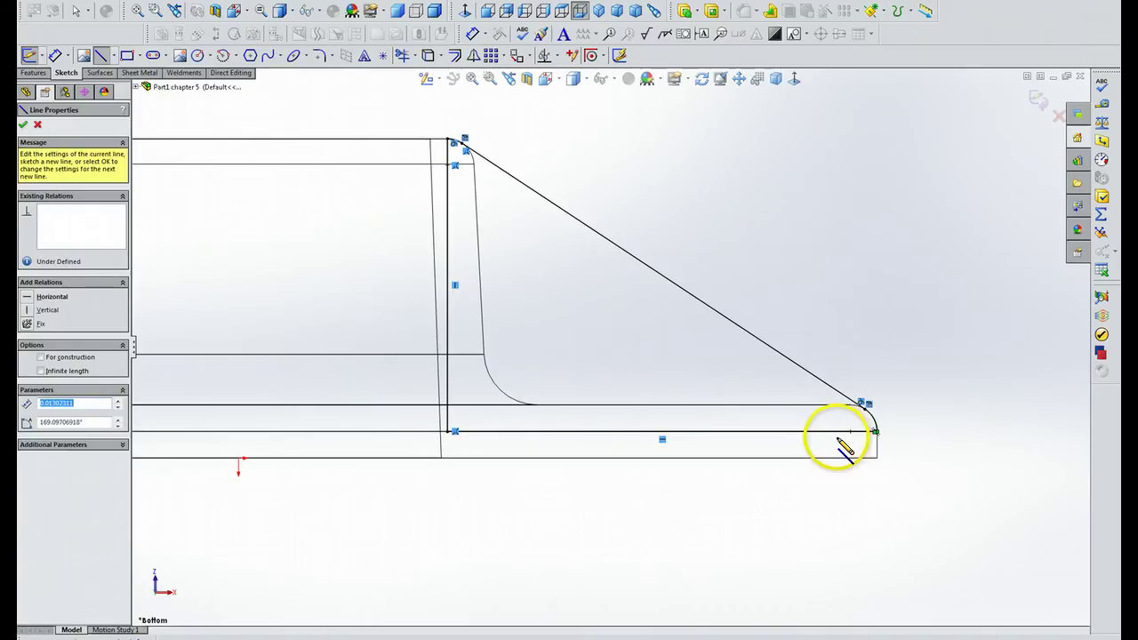
key("Escape")
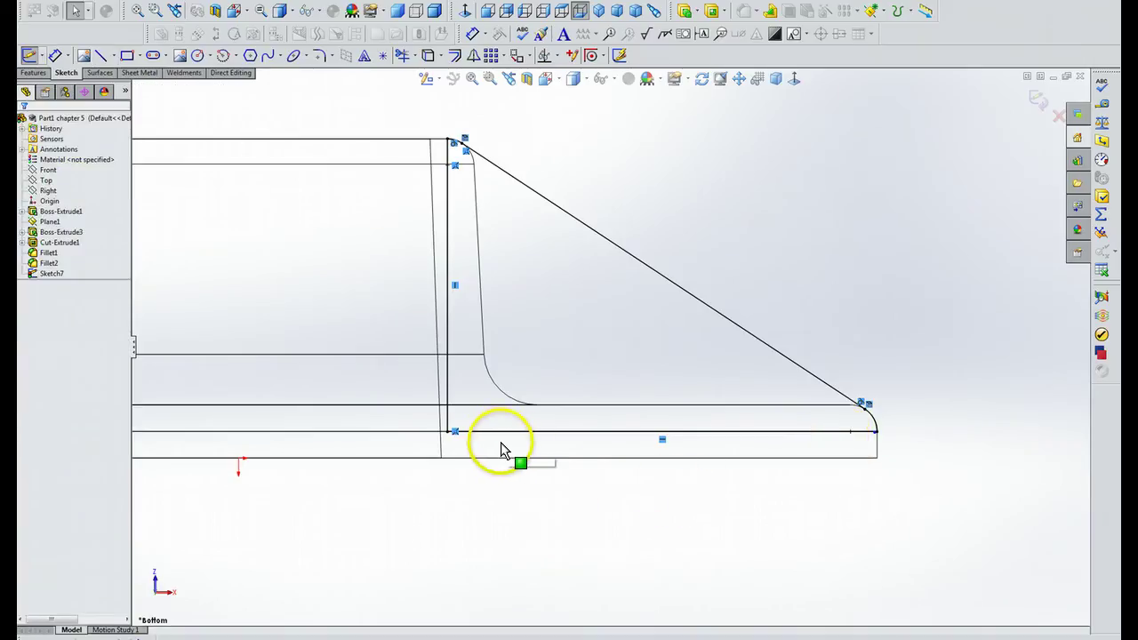
left_click(449, 298)
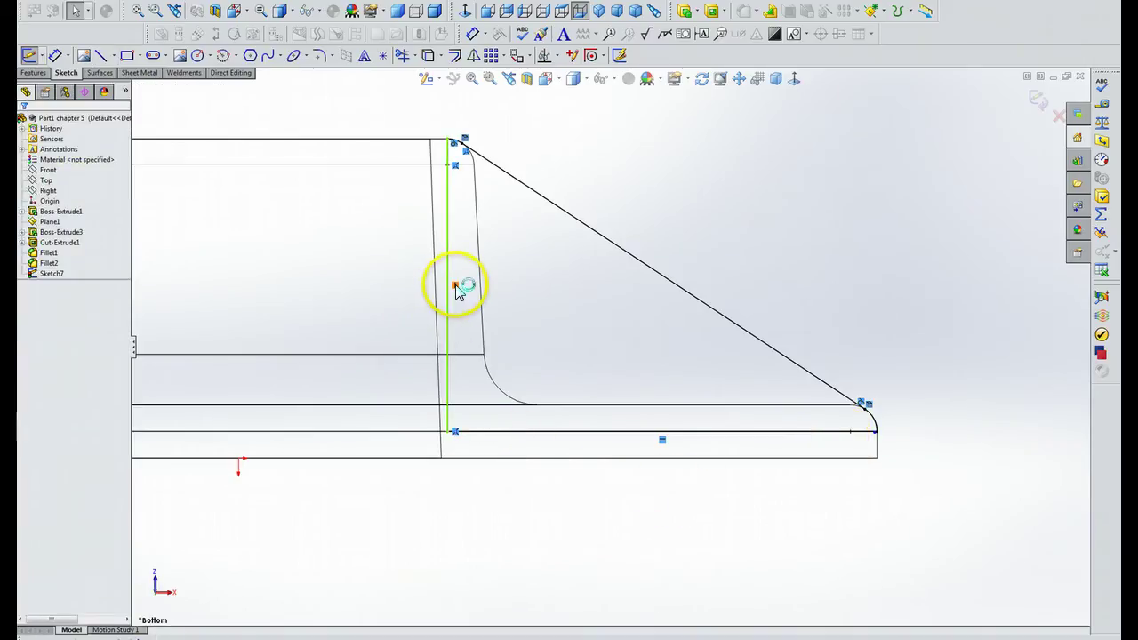
left_click(456, 433)
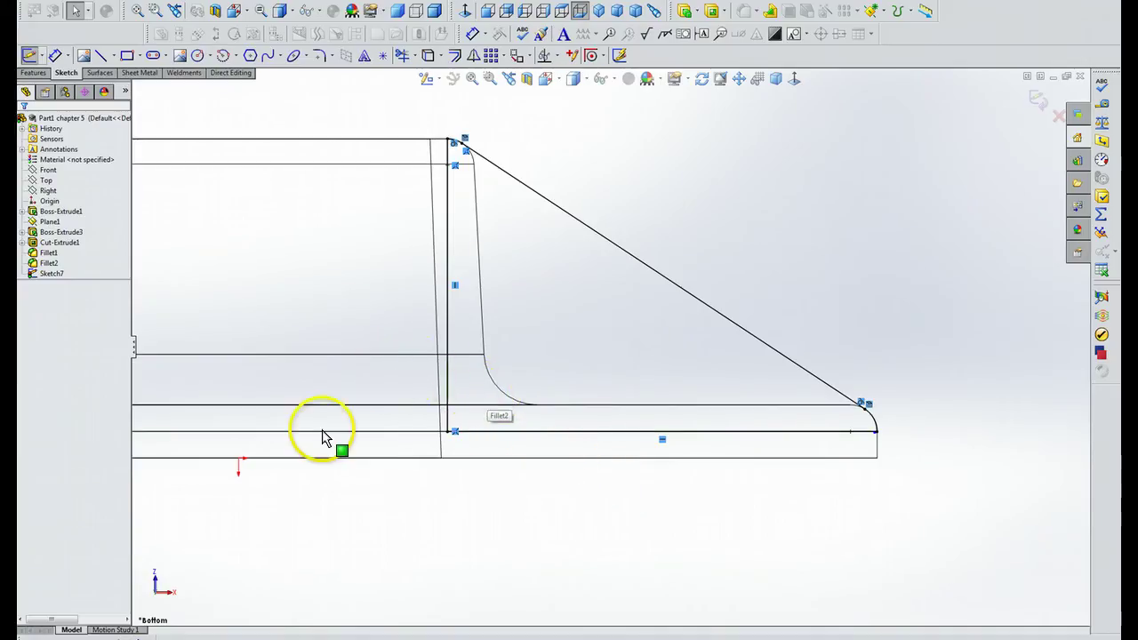
Step: Set up a Mid Plane boss extrude of 0.125in on the rib sketch and apply it
left_click(33, 73)
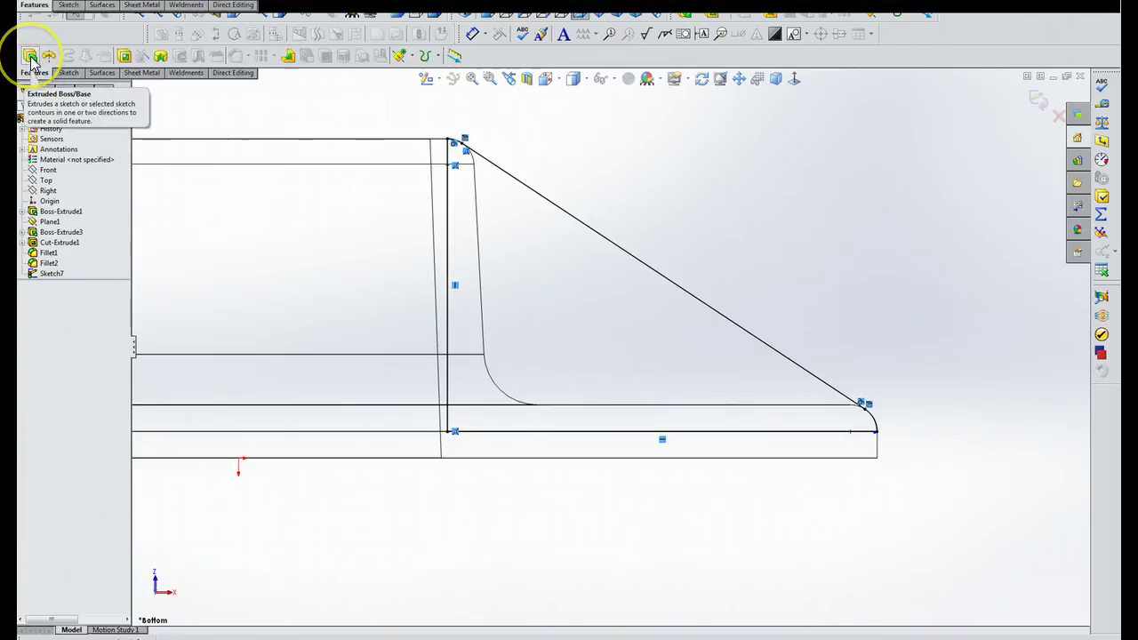
left_click(30, 57)
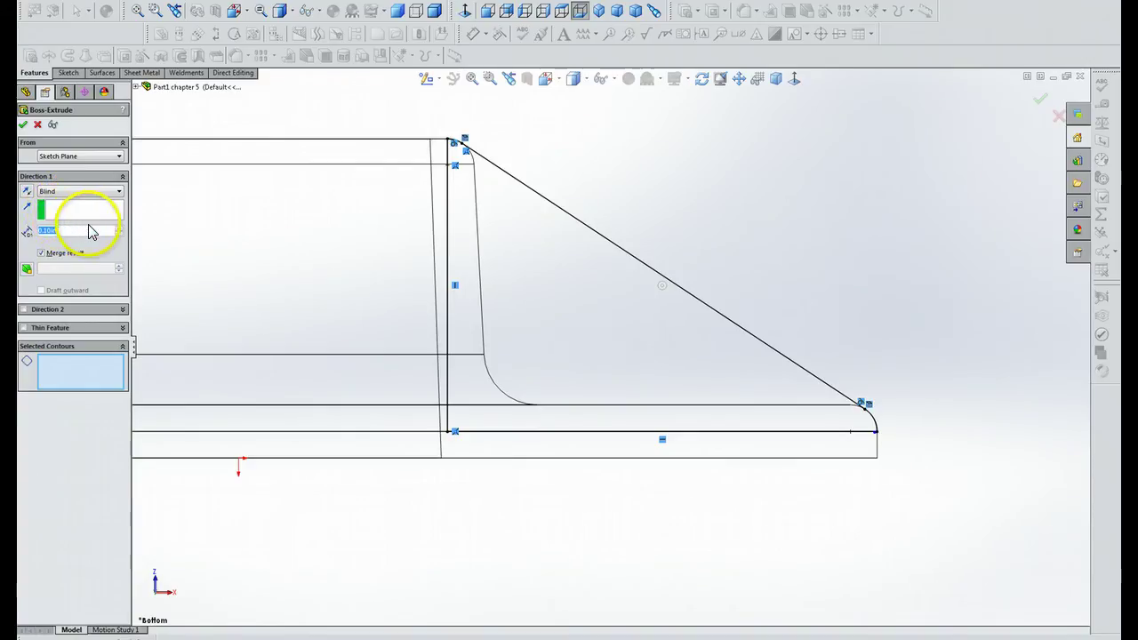
left_click(120, 193)
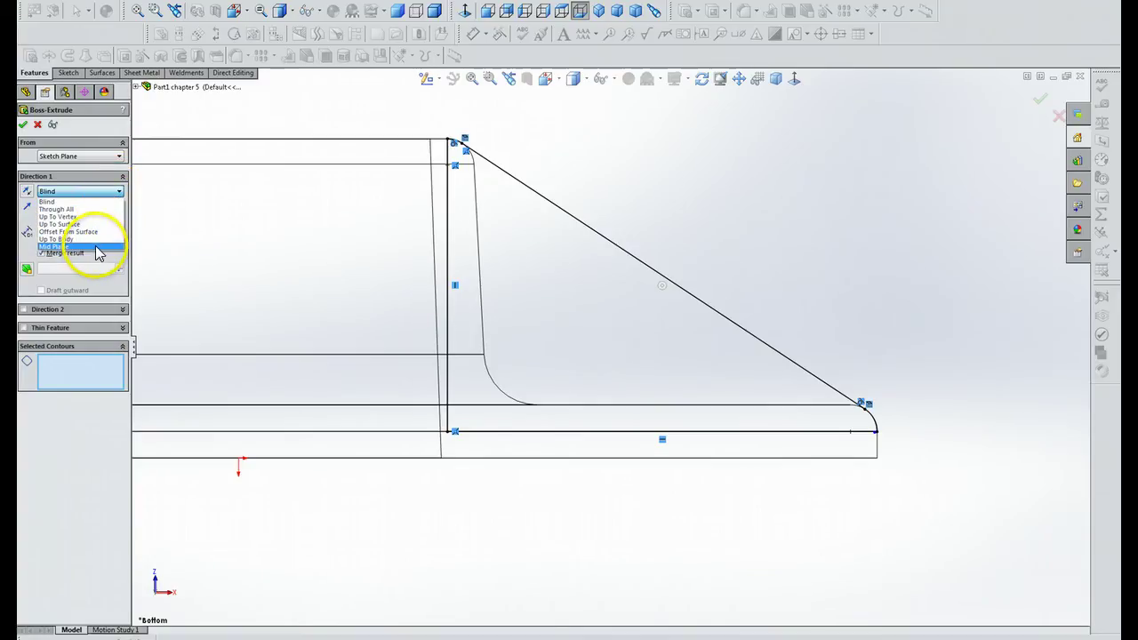
left_click(96, 248)
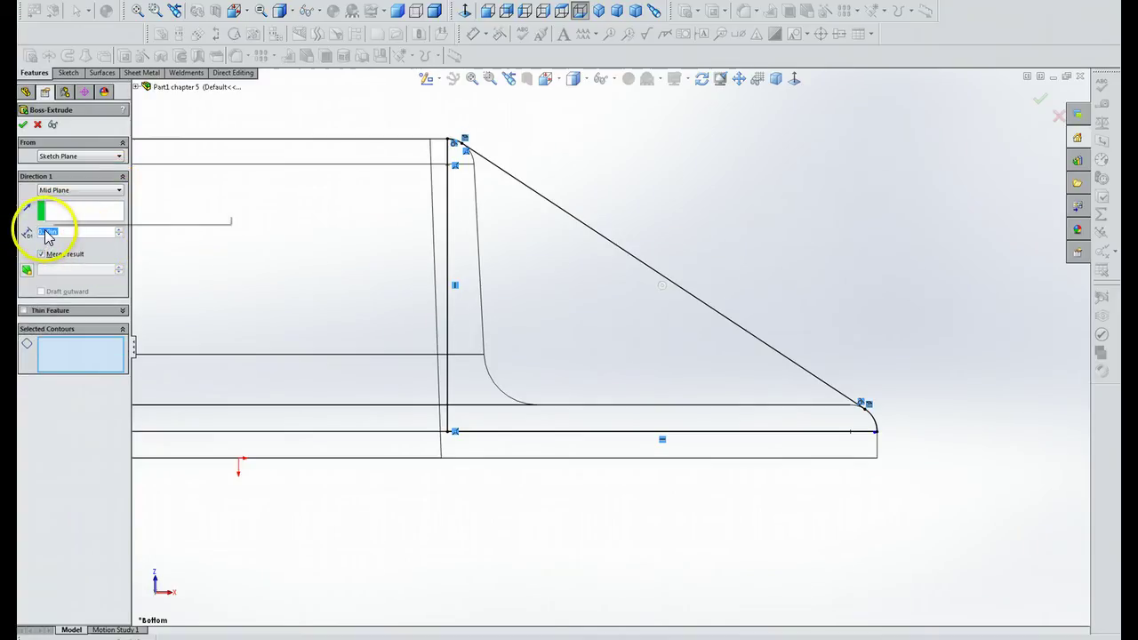
type("0.1")
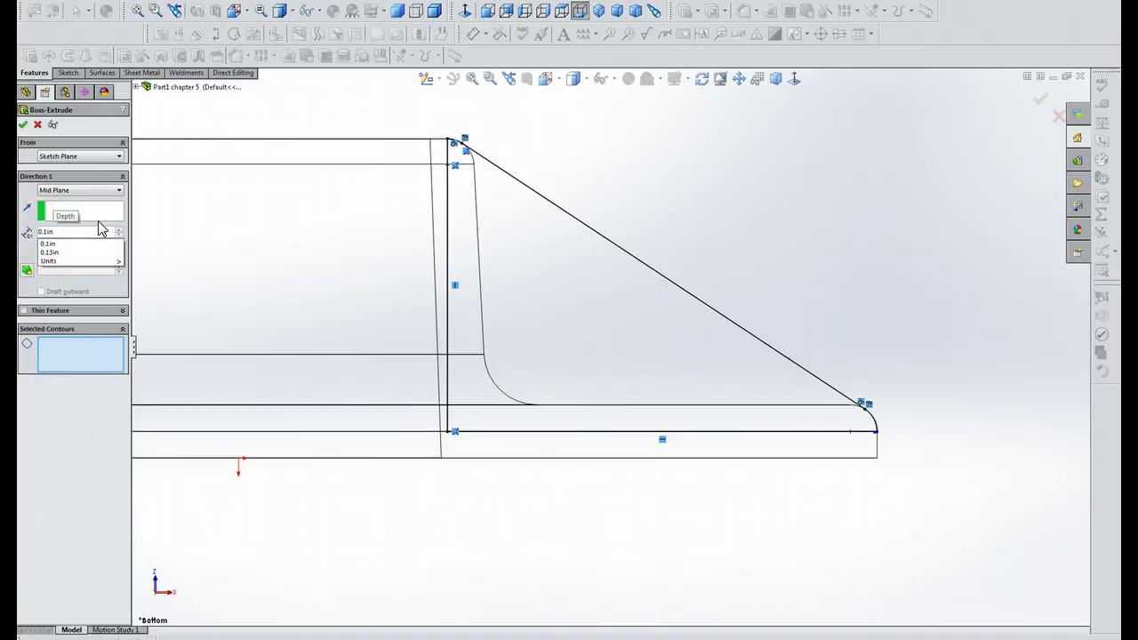
type("25")
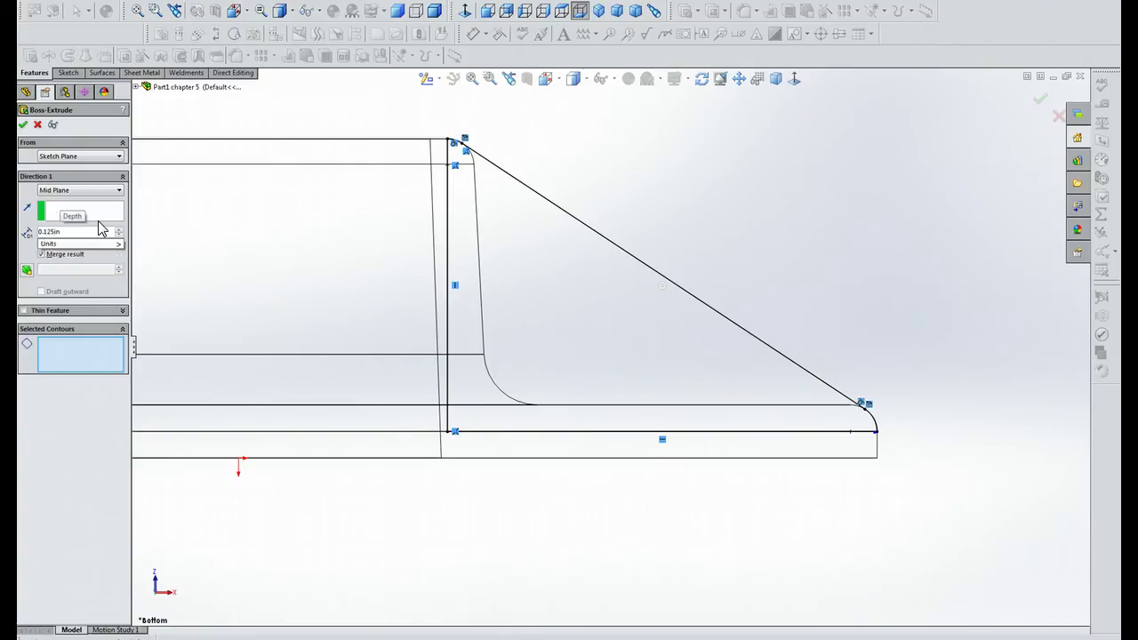
left_click(105, 210)
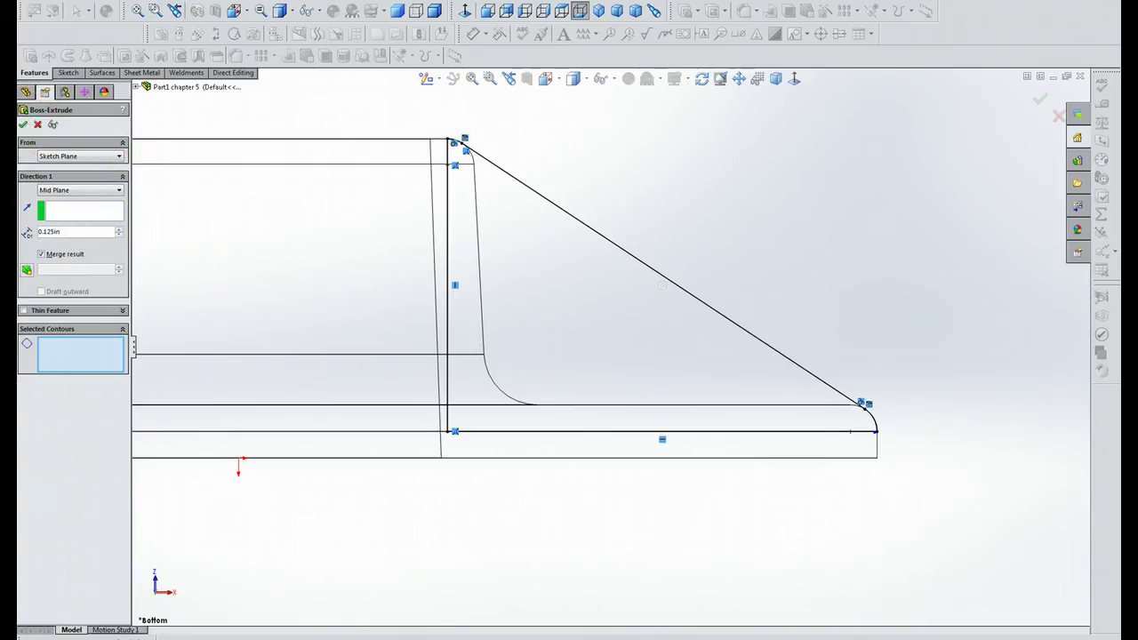
left_click(24, 126)
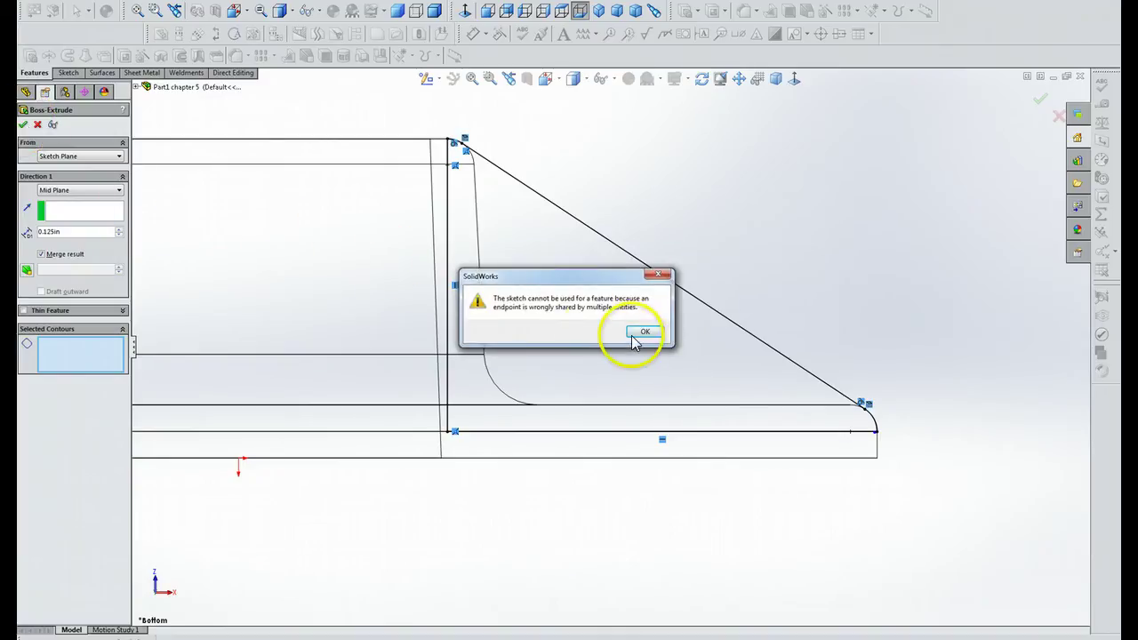
Step: Dismiss the shared-endpoint error, retry the extrusion with the contour, and close the repeated error
left_click(644, 332)
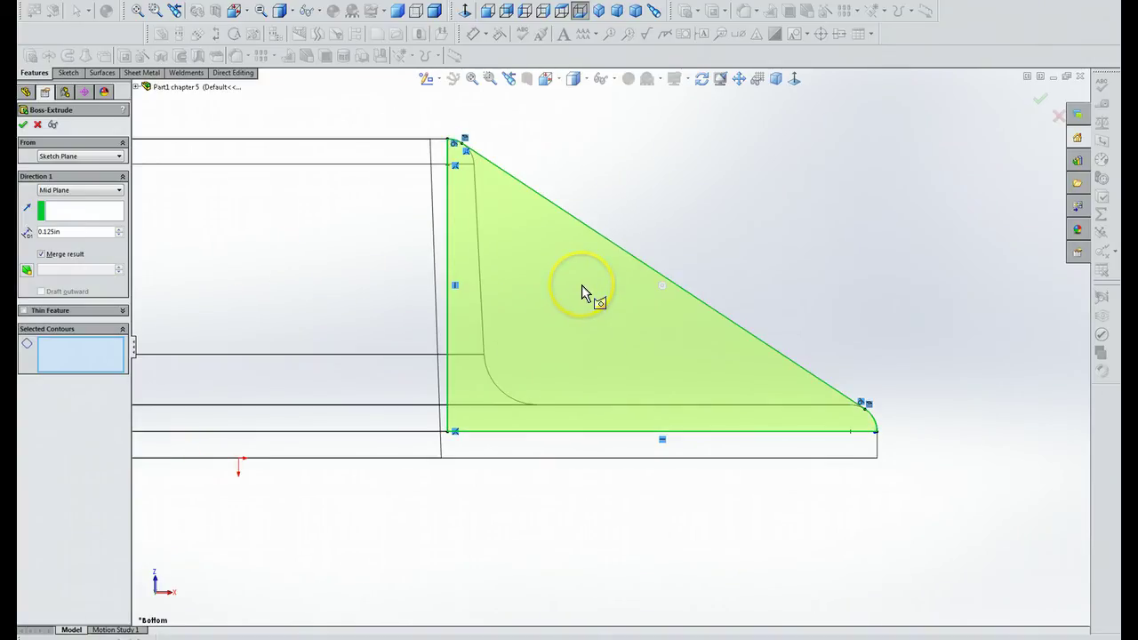
left_click(24, 127)
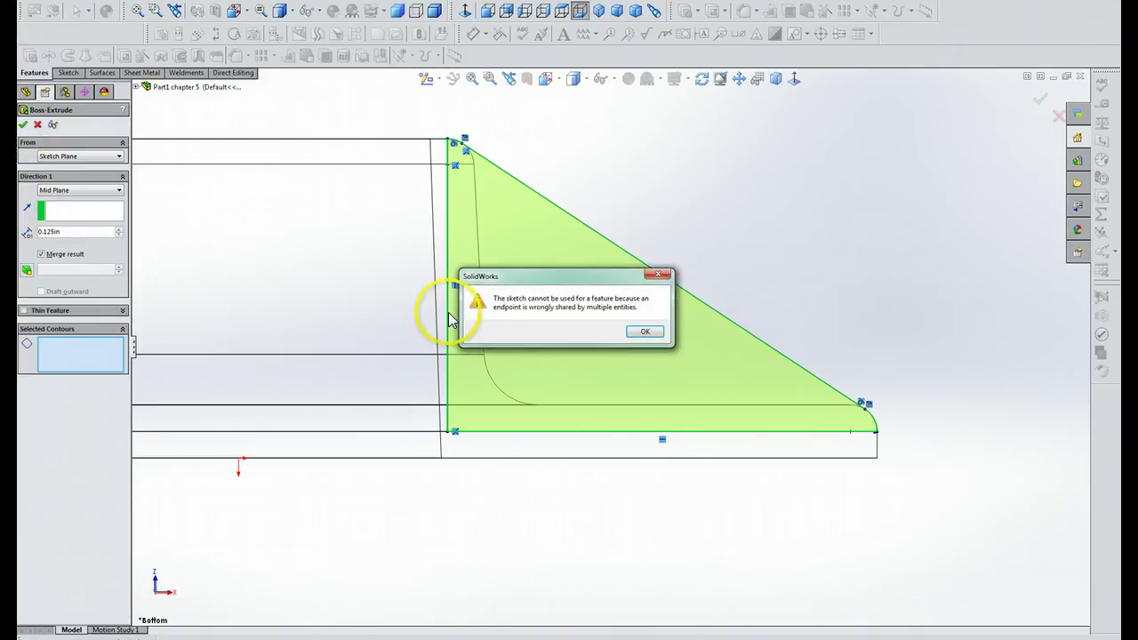
left_click(646, 331)
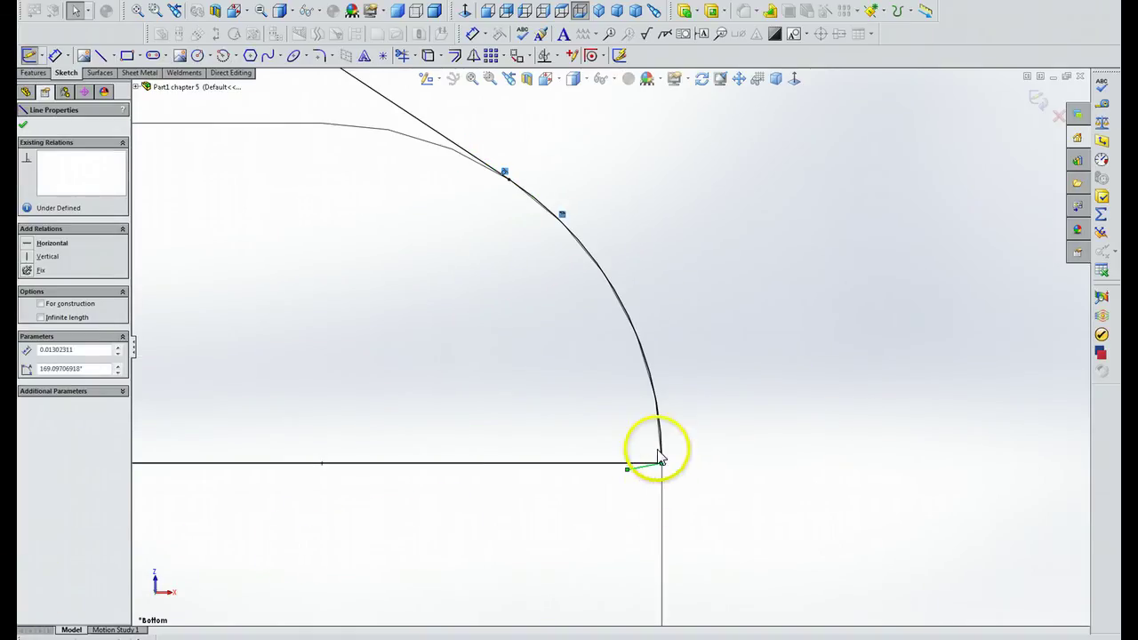
Step: Snap the arc end onto the corner, delete the stray 0.01302311-long line, and view the sketch face-on
left_click_drag(658, 456, 661, 462)
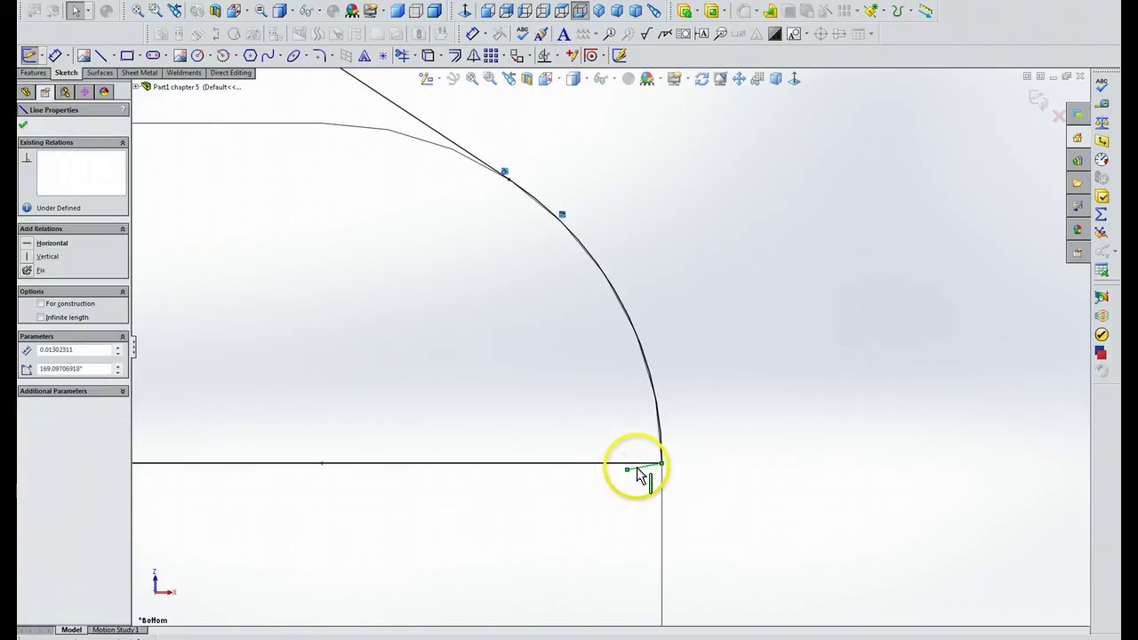
left_click(638, 474)
right_click(636, 473)
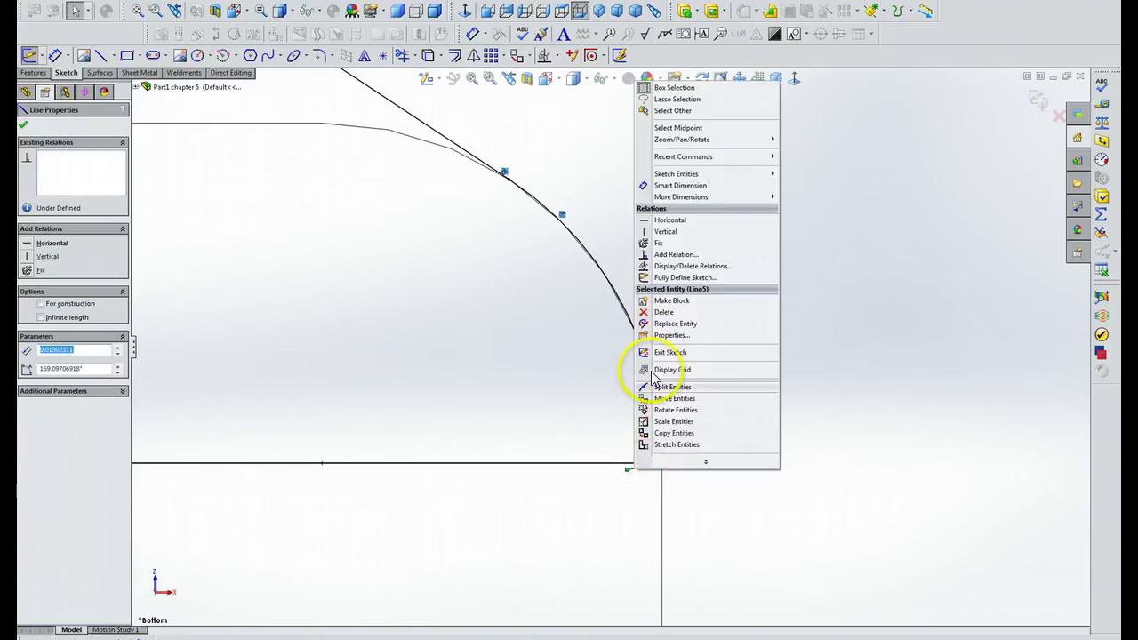
left_click(665, 313)
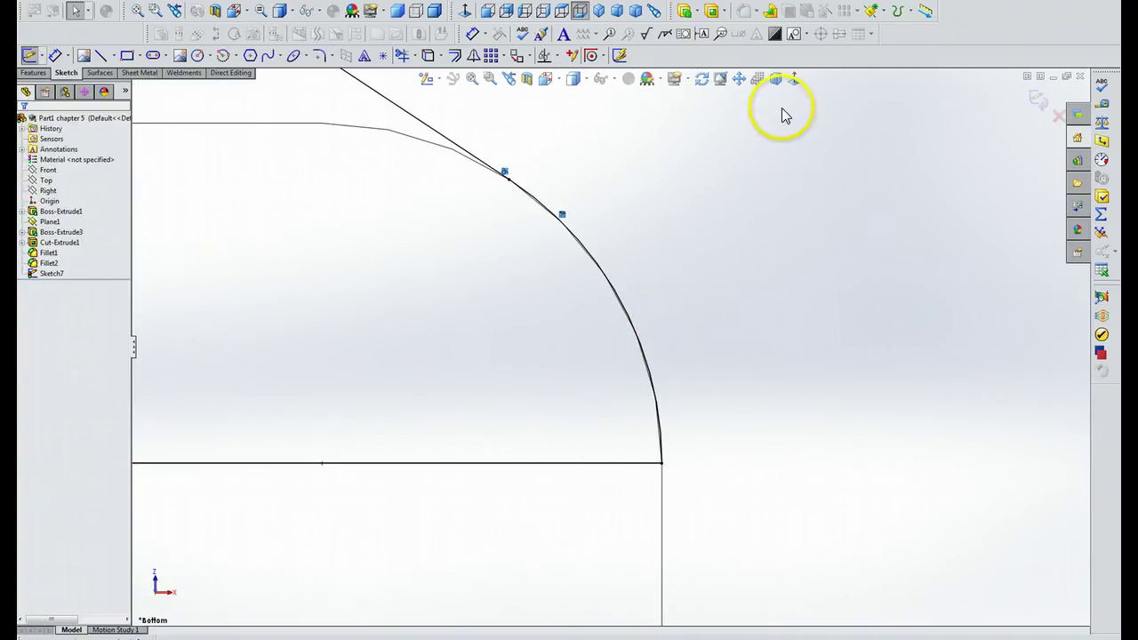
left_click(797, 82)
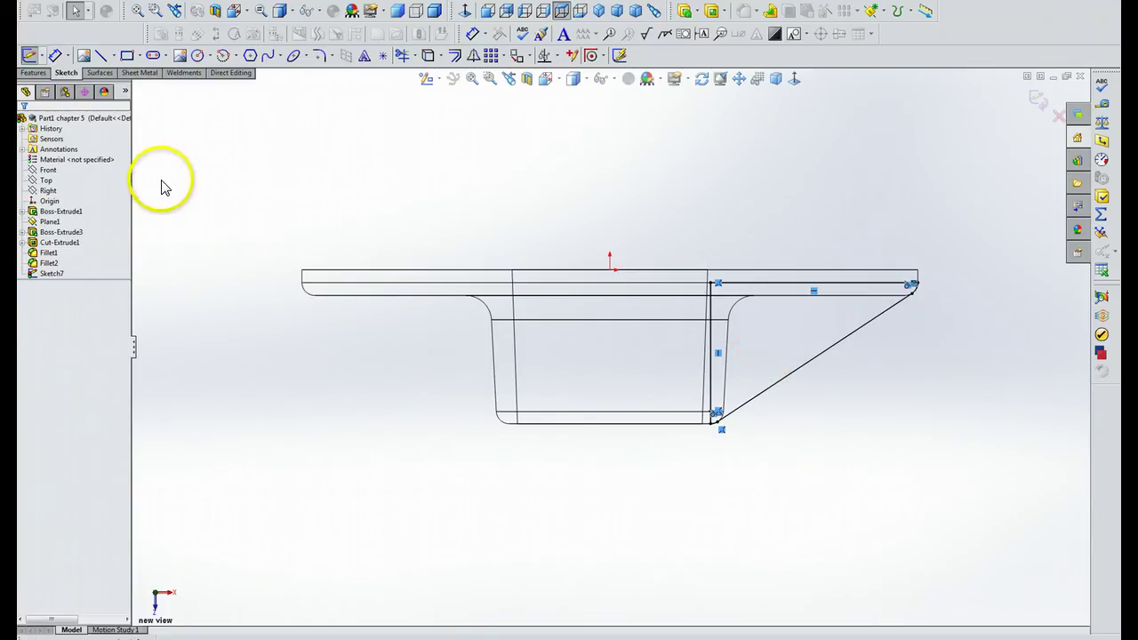
Step: Extrude the triangular sketch Mid Plane at 0.125in into the rib, Boss-Extrude5
left_click(33, 72)
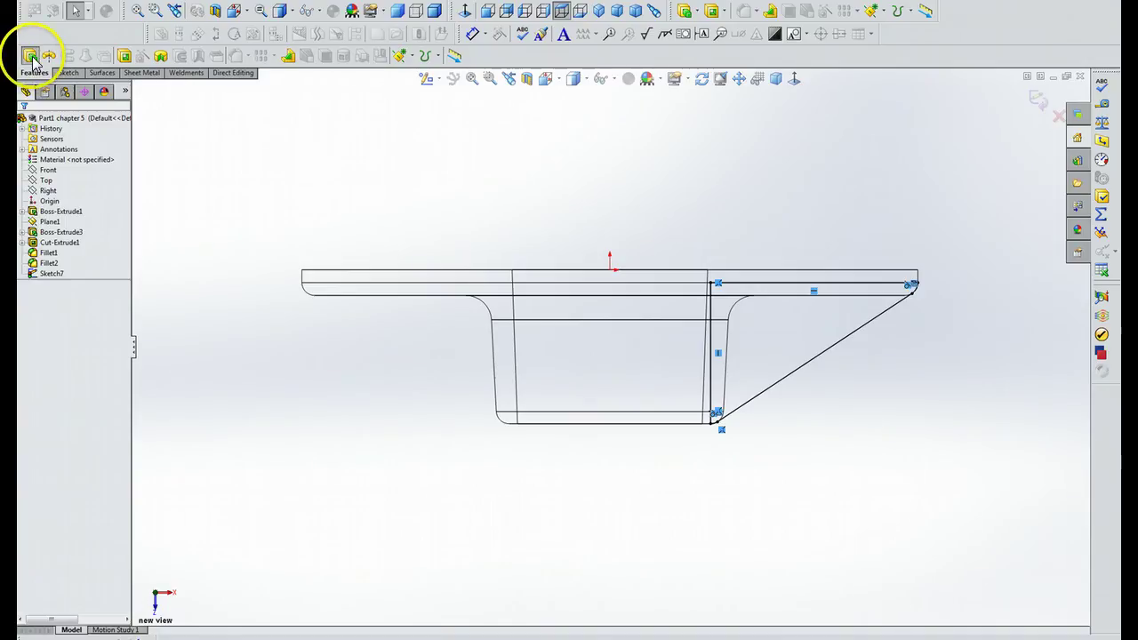
left_click(30, 56)
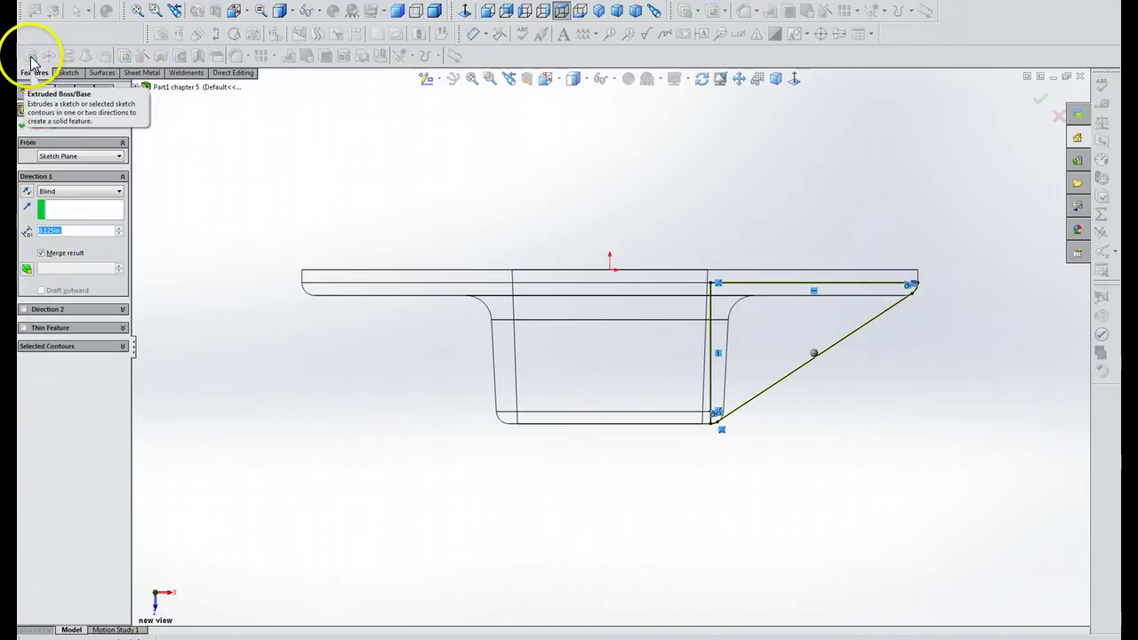
left_click(120, 192)
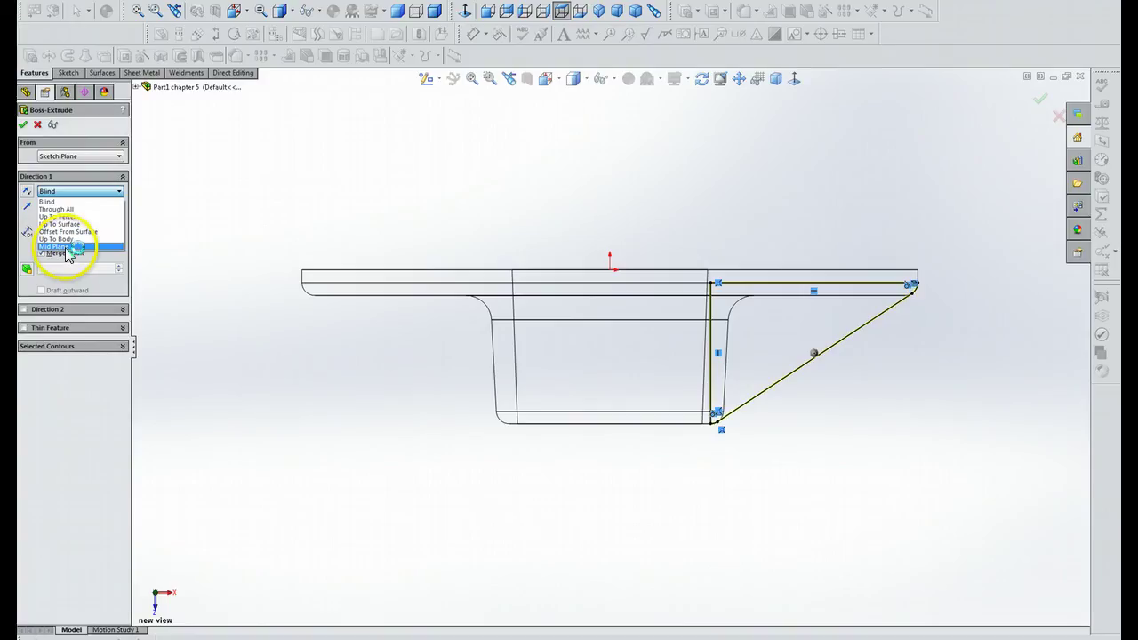
left_click(66, 248)
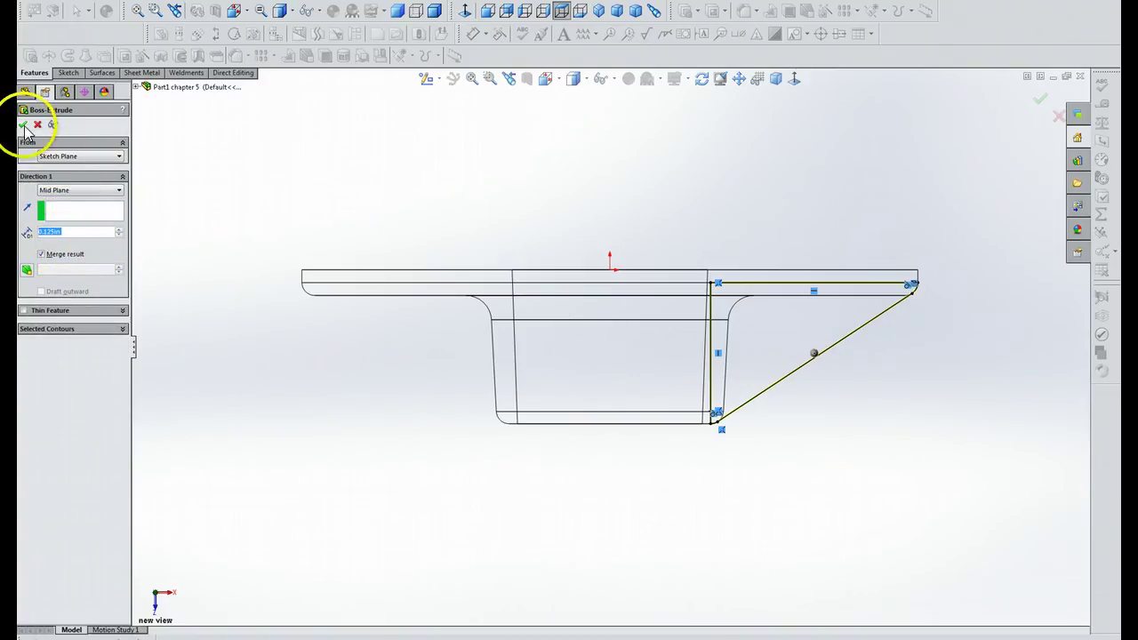
left_click(24, 125)
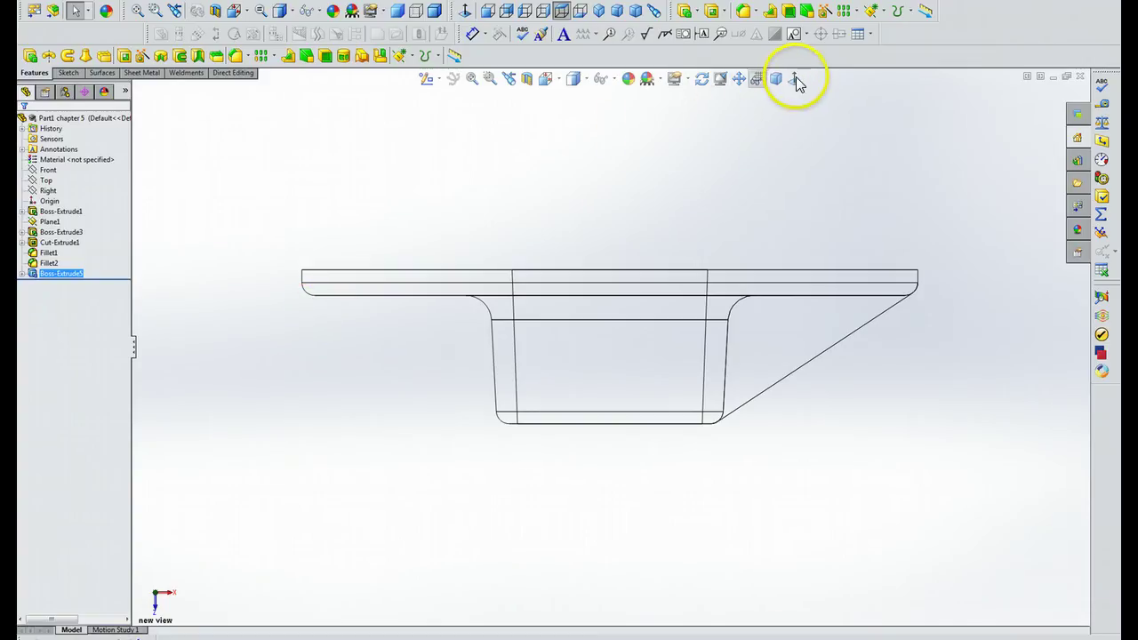
Step: Turn the model to the Right view, display it Shaded, then switch to Trimetric
left_click(558, 82)
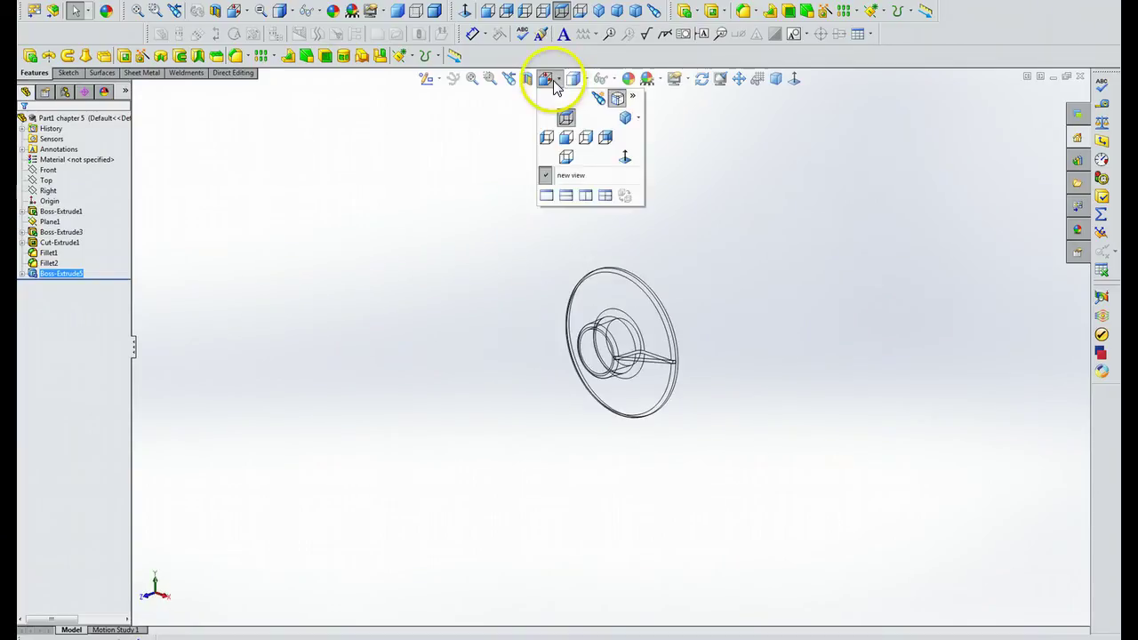
left_click(584, 141)
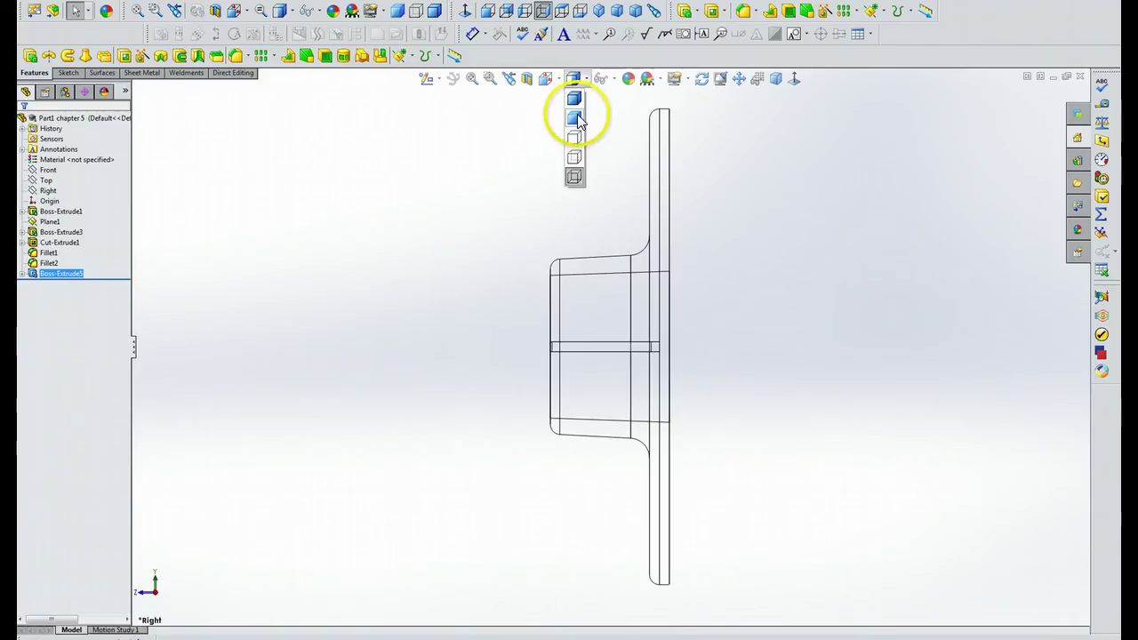
left_click(575, 121)
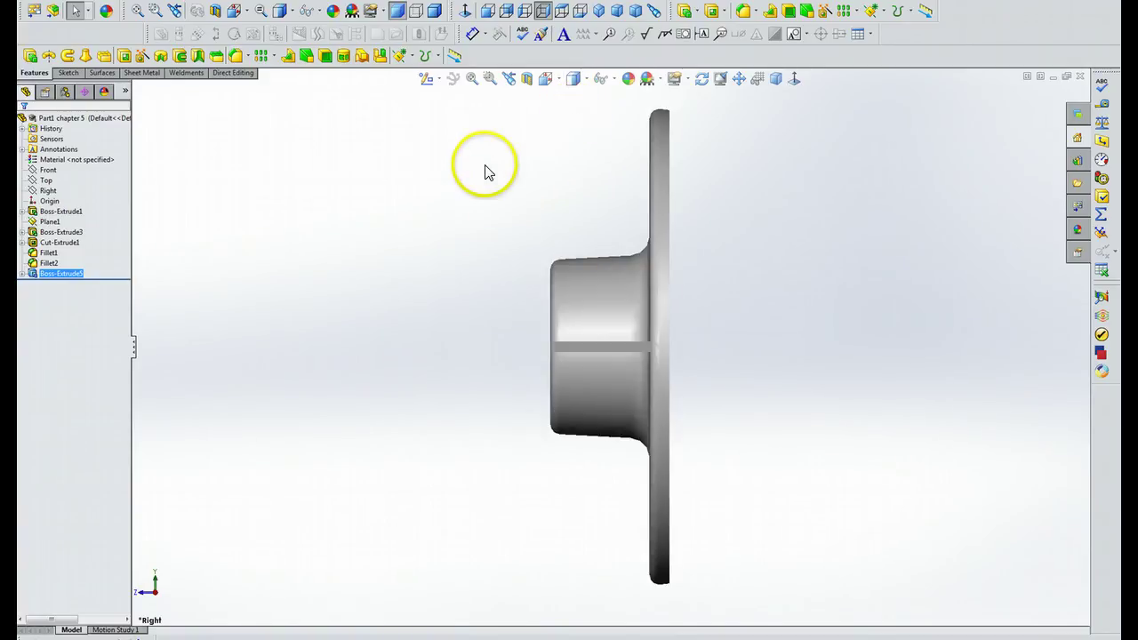
left_click(777, 80)
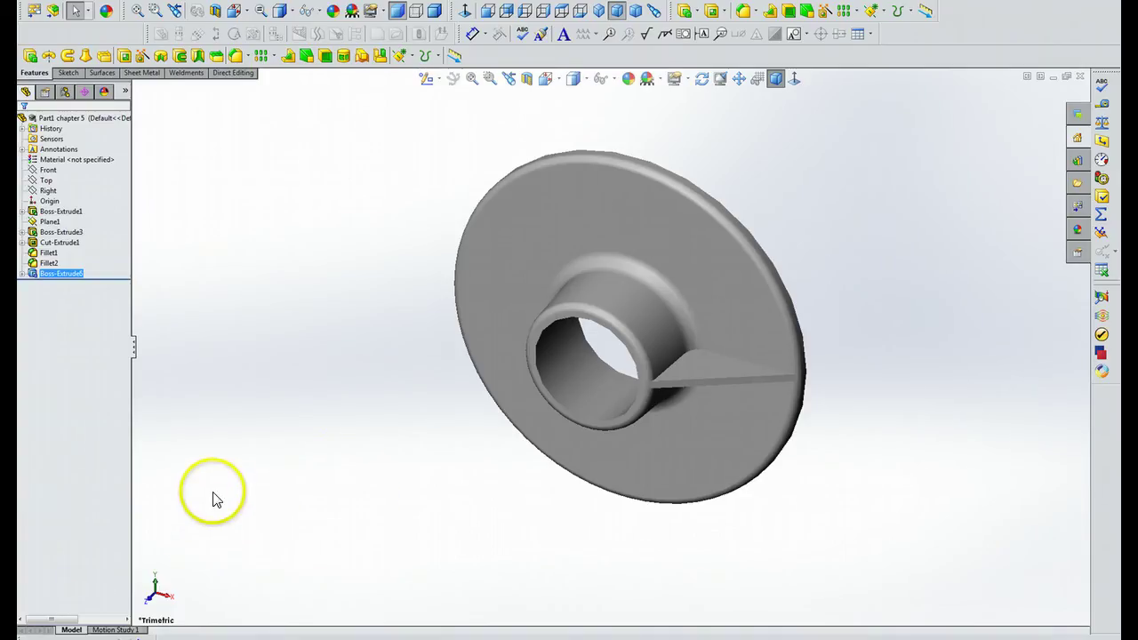
left_click(61, 235)
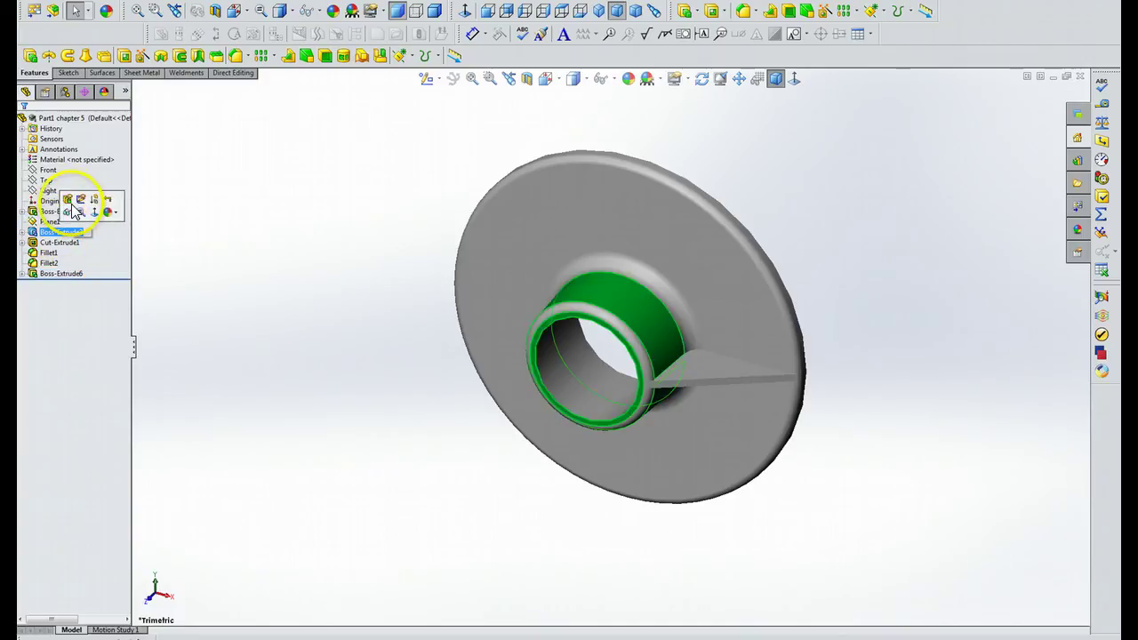
left_click(68, 201)
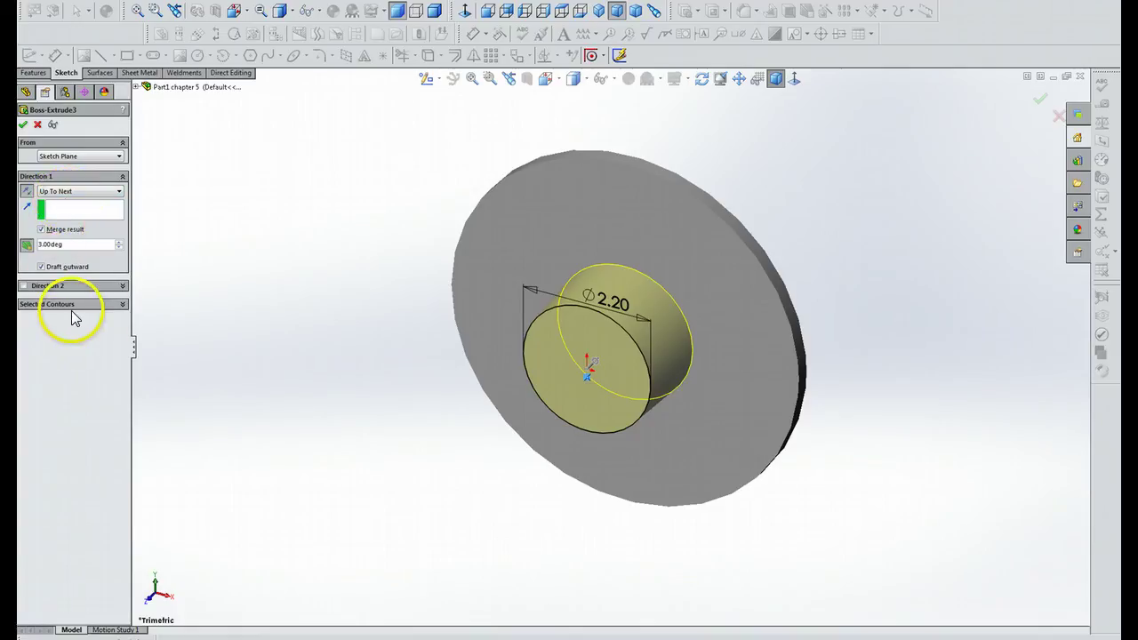
left_click(123, 306)
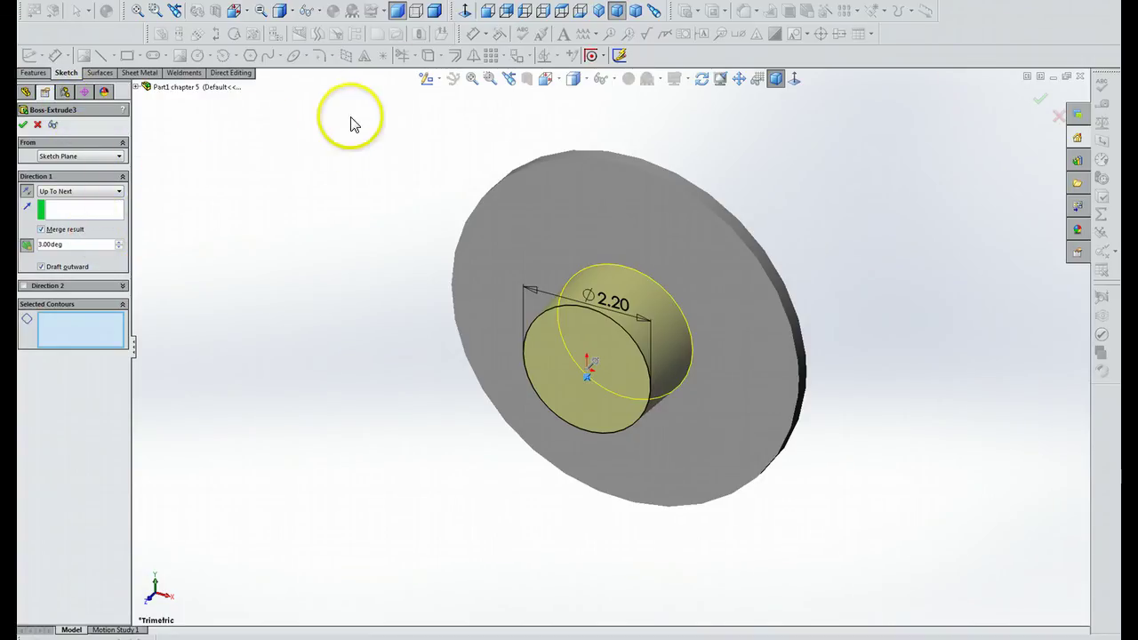
right_click(336, 149)
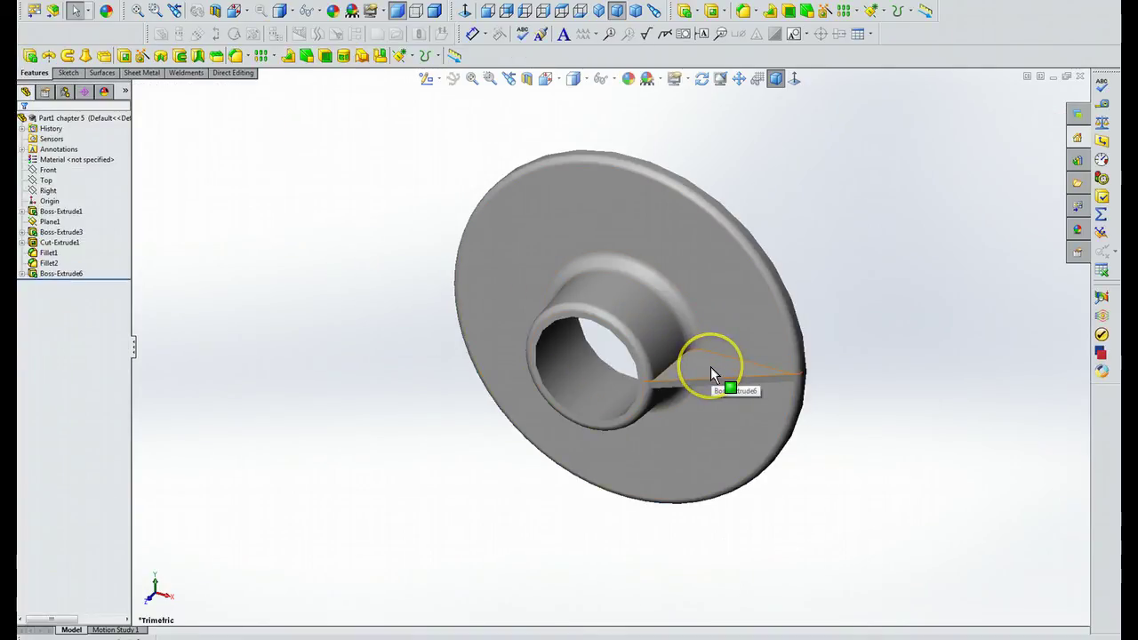
left_click(711, 367)
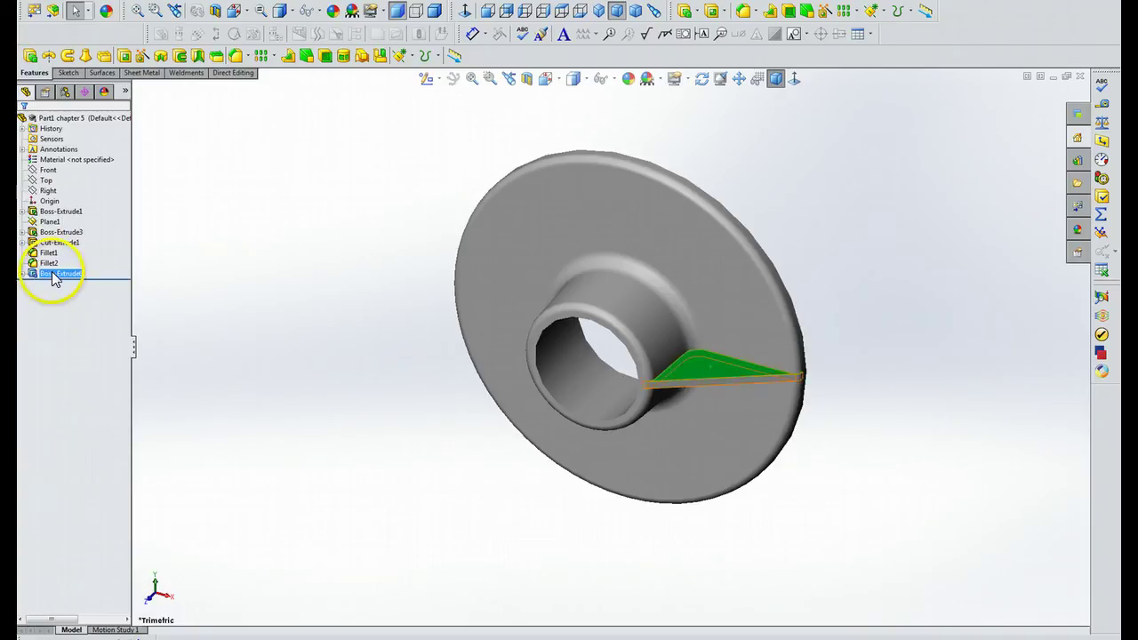
left_click_drag(56, 280, 55, 233)
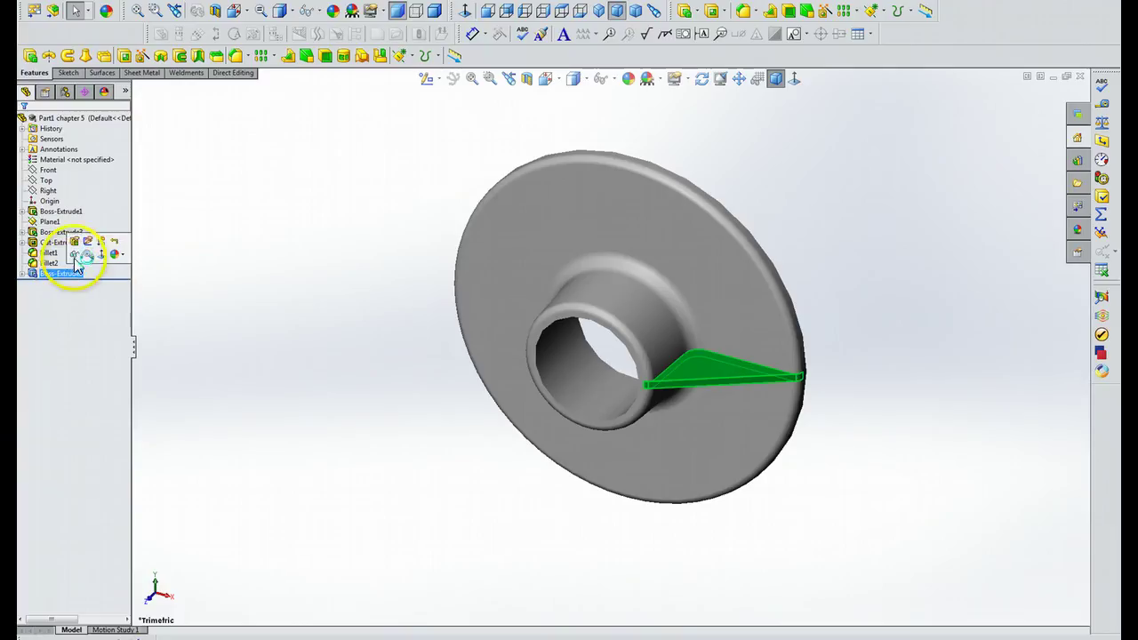
Step: Edit the rib extrusion so its selected contour is the triangle region, Sketch7-Region<1>
left_click(75, 243)
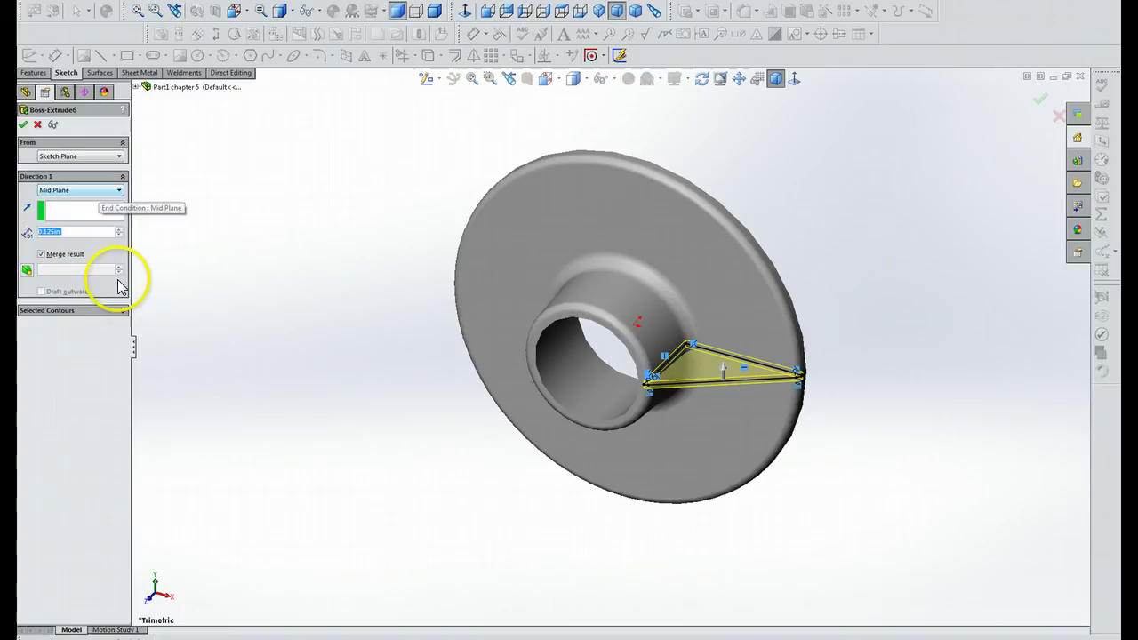
left_click(124, 312)
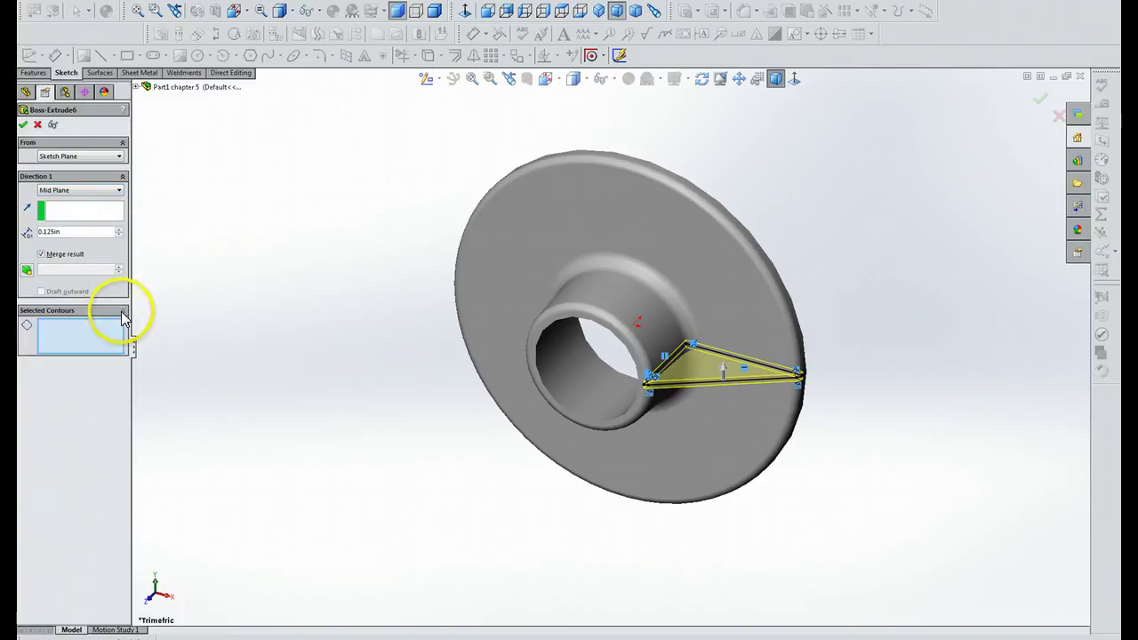
left_click(699, 372)
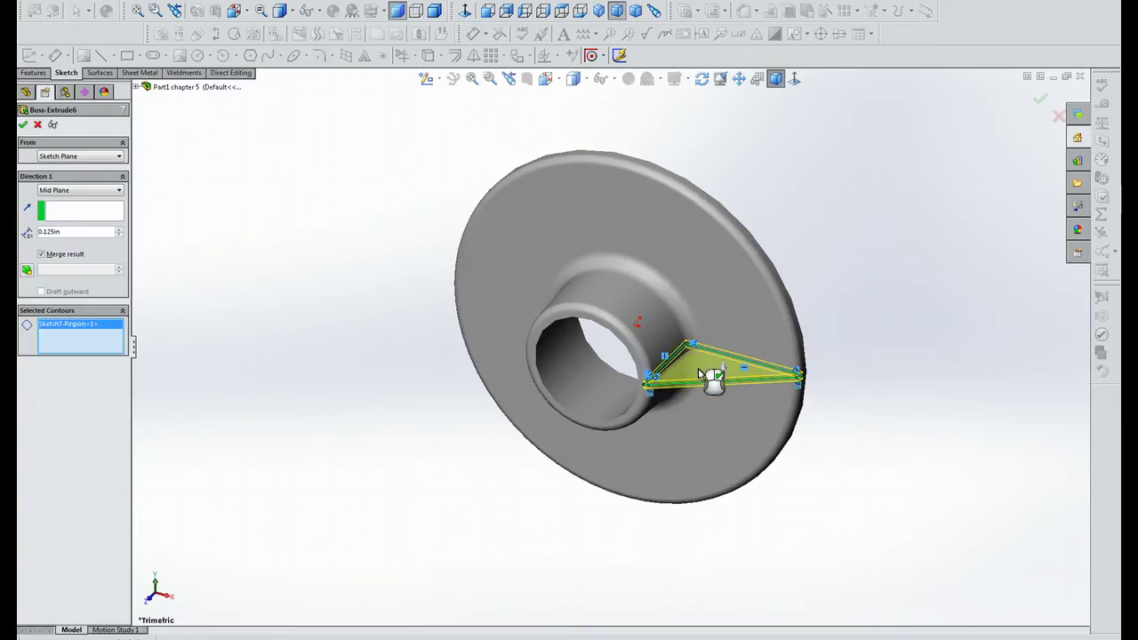
left_click(24, 125)
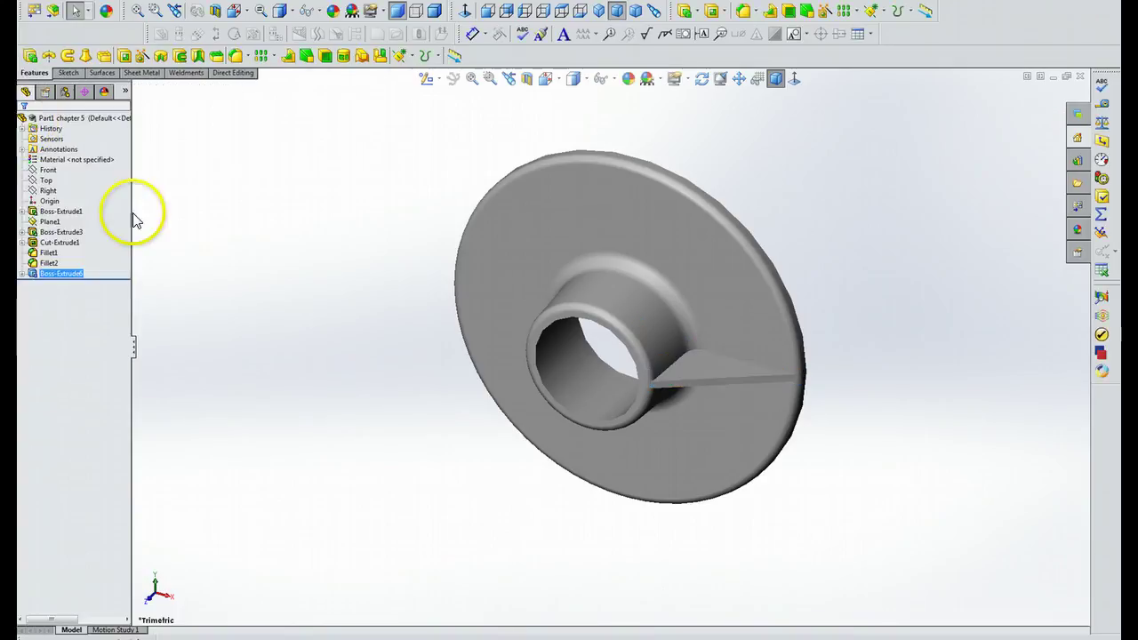
Step: Click around the part, then select and clear the hub extrude Boss-Extrude3
left_click(290, 359)
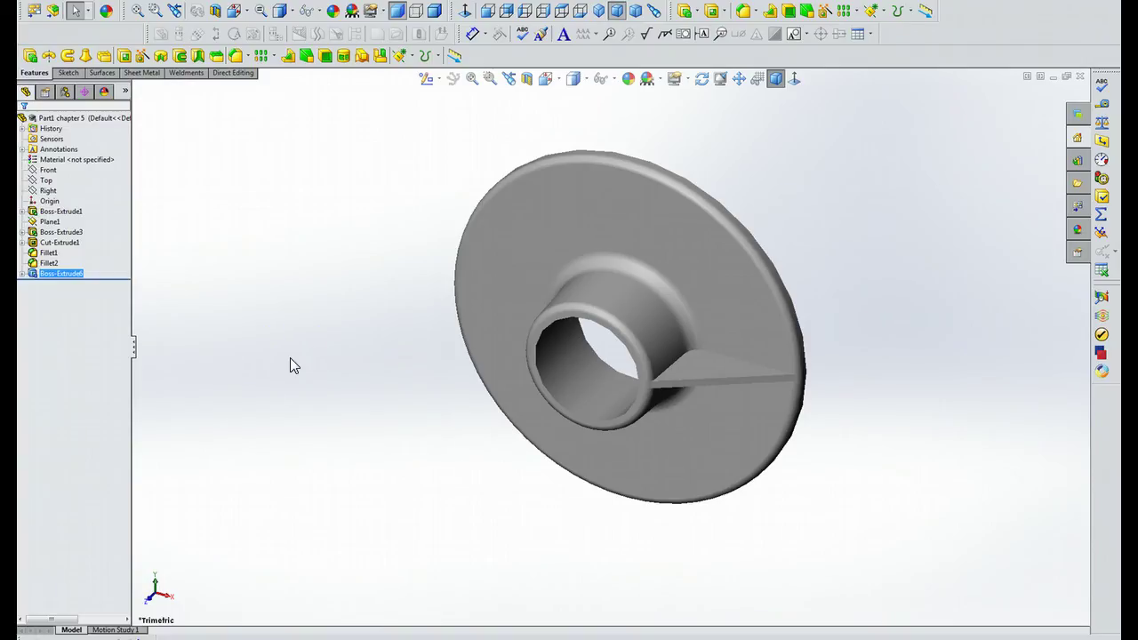
left_click(276, 327)
left_click(143, 539)
left_click(257, 461)
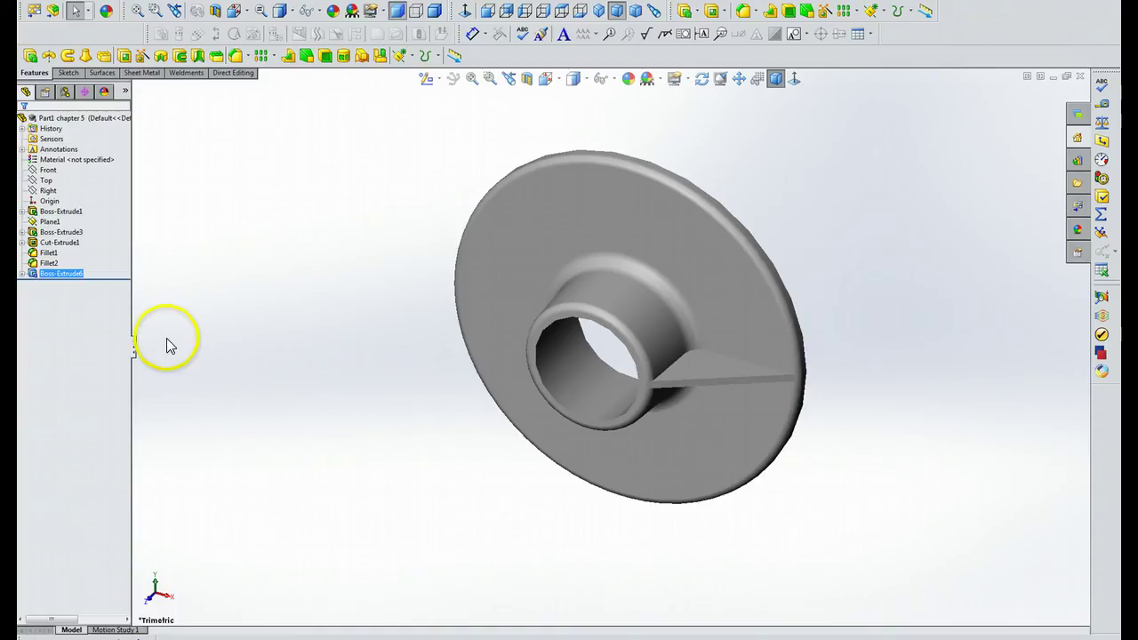
left_click(56, 233, "ctrl")
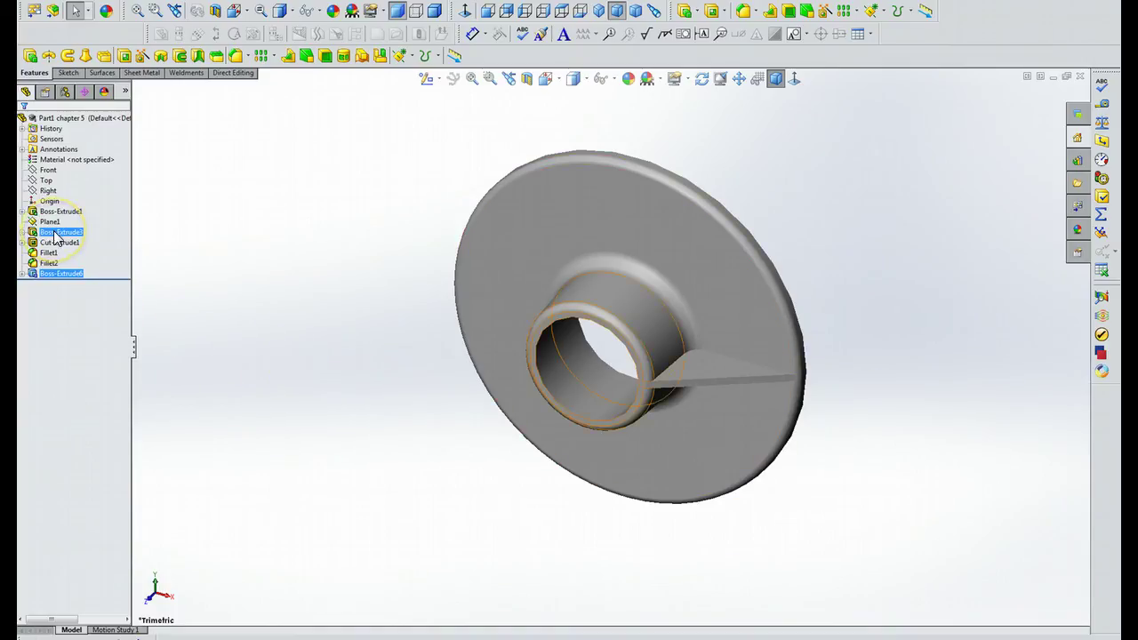
left_click(56, 232, "ctrl")
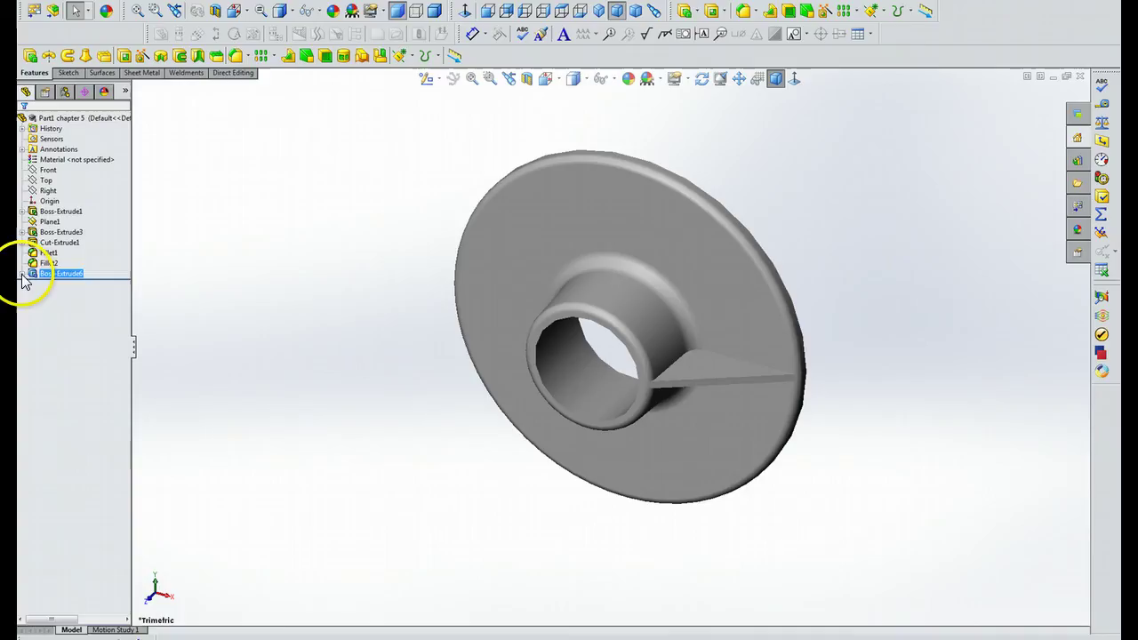
Step: Expand Boss-Extrude6 and select only its rib profile, Sketch7
left_click(23, 275)
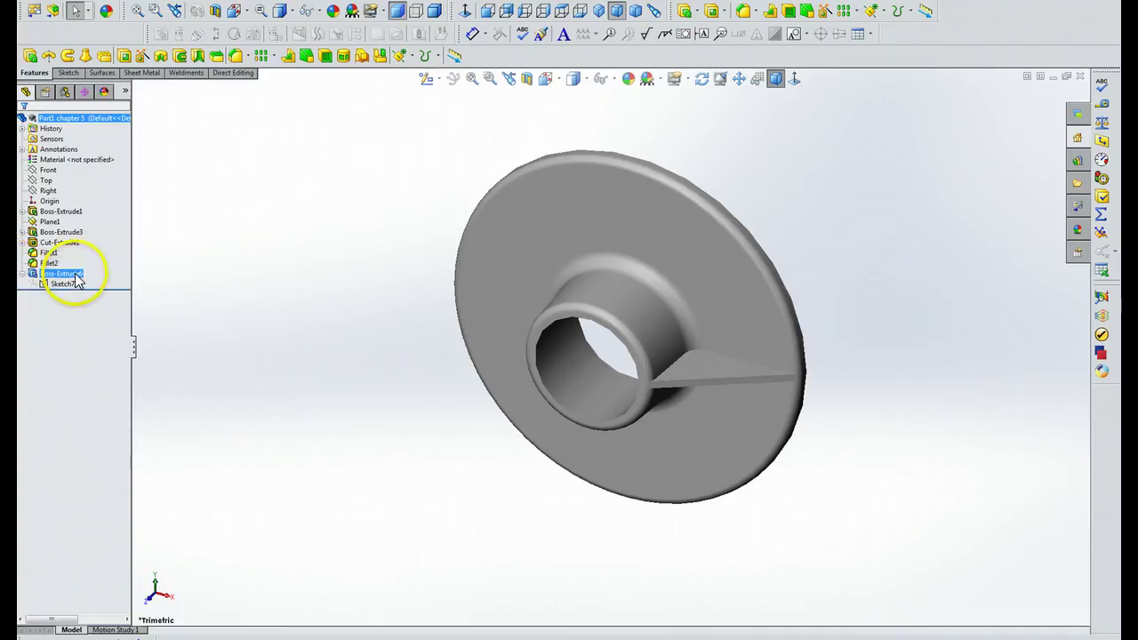
left_click(77, 284, "ctrl")
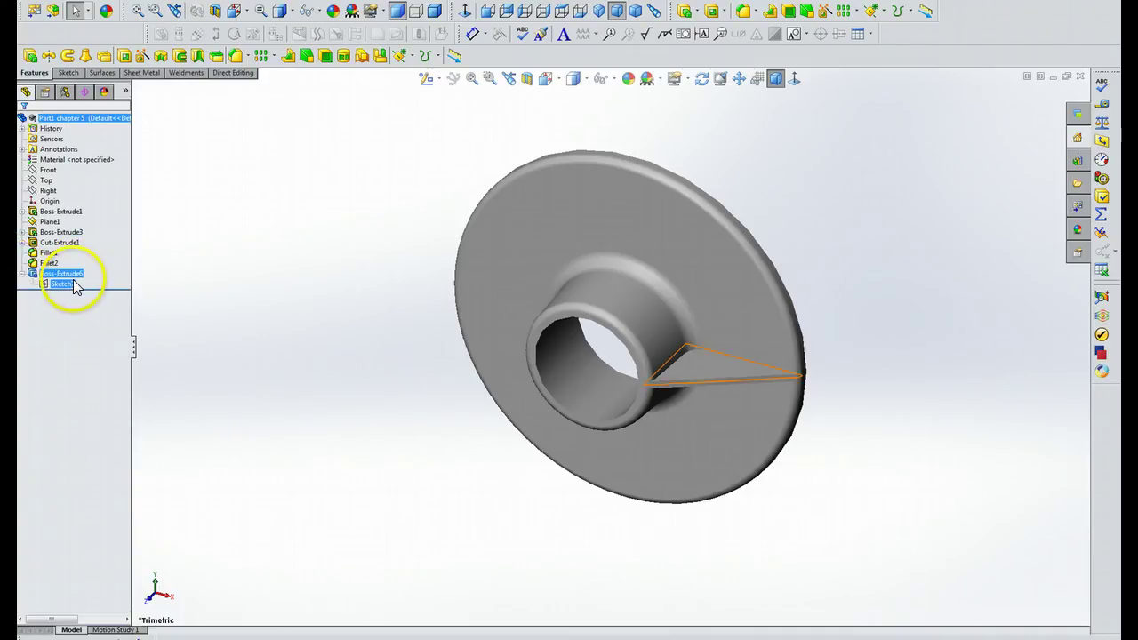
left_click(78, 287, "ctrl")
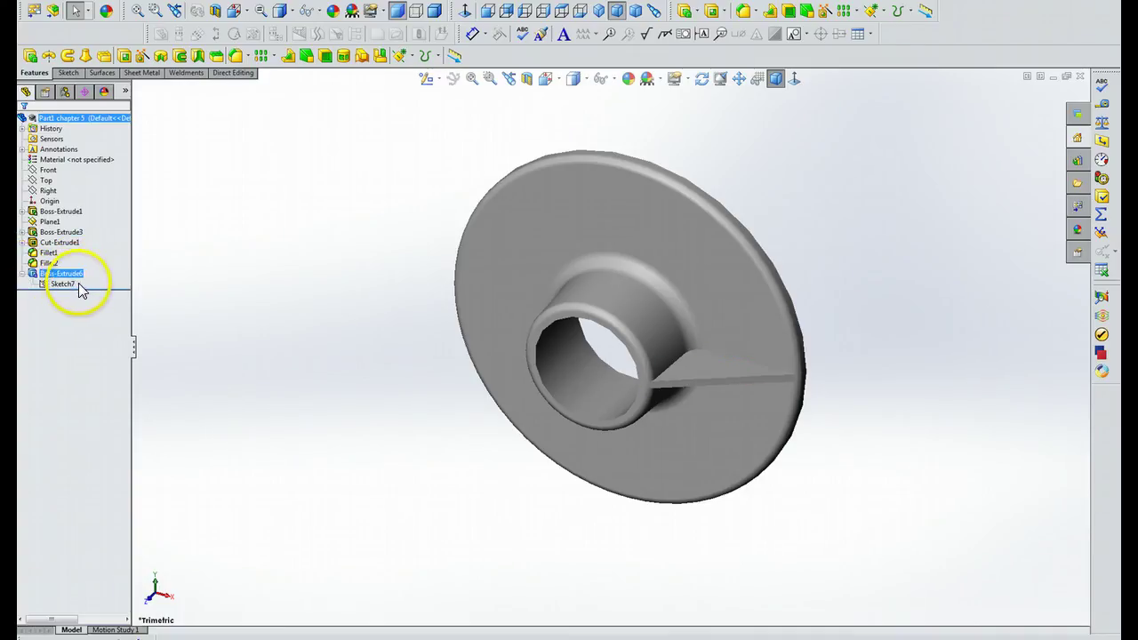
left_click(78, 287, "ctrl")
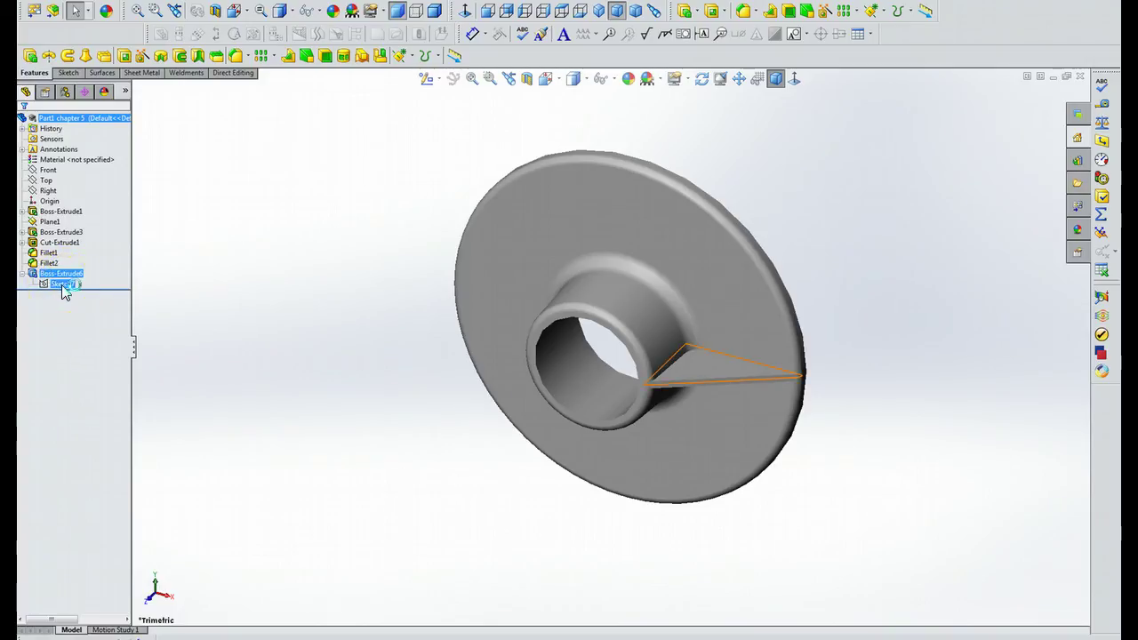
left_click(63, 286)
left_click(63, 287)
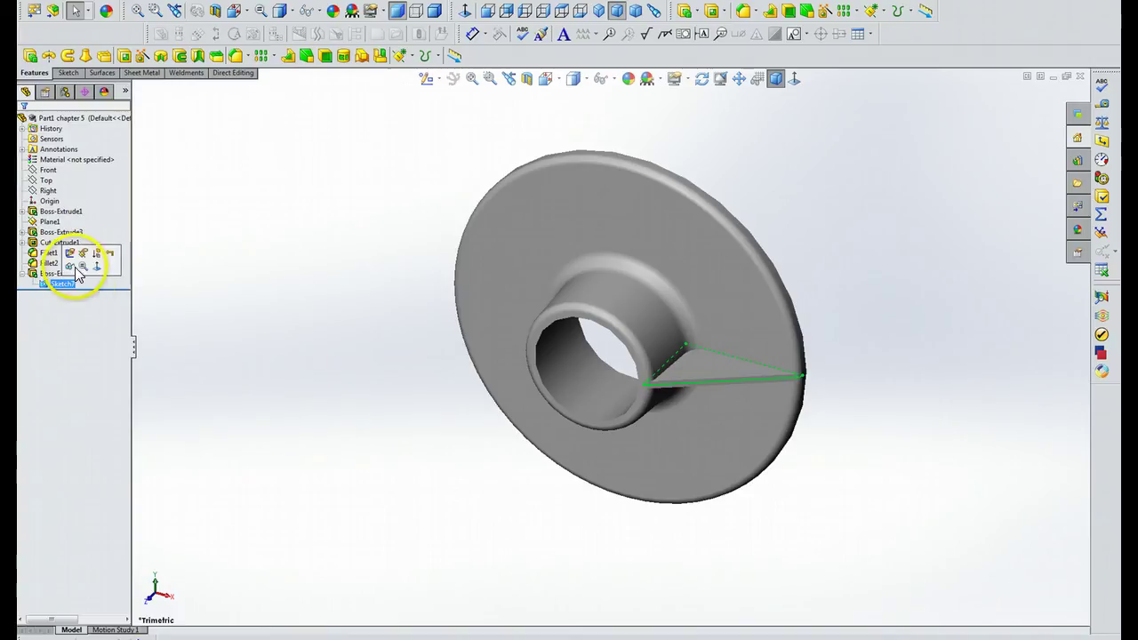
Step: Reopen Sketch7 for editing and view the triangular rib profile flat-on from the Bottom
left_click(70, 255)
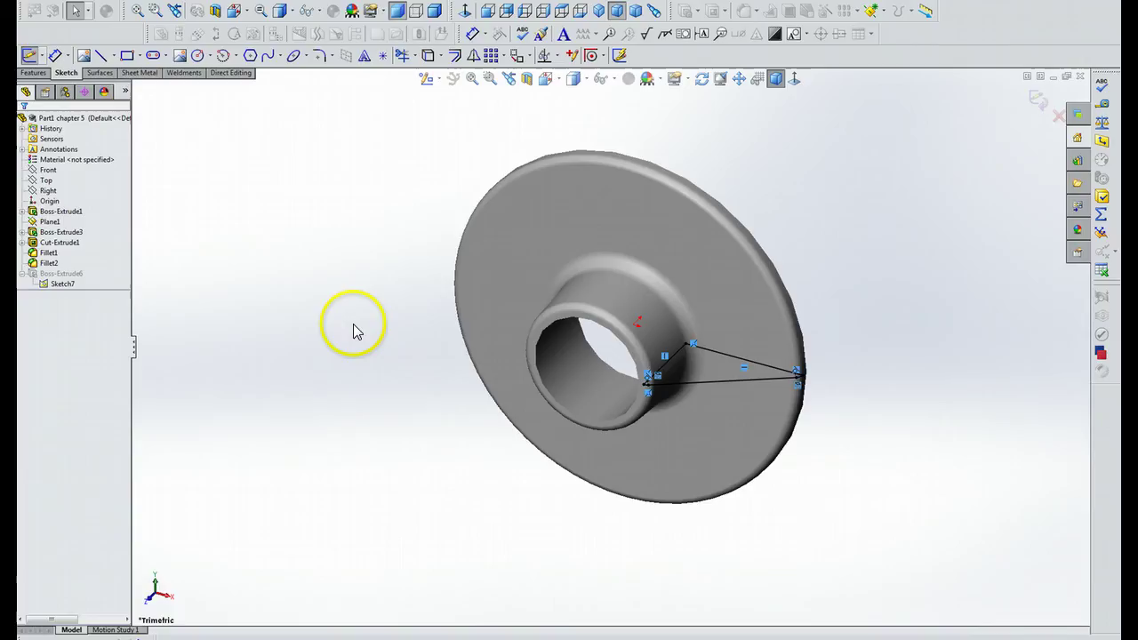
left_click(554, 80)
left_click(562, 82)
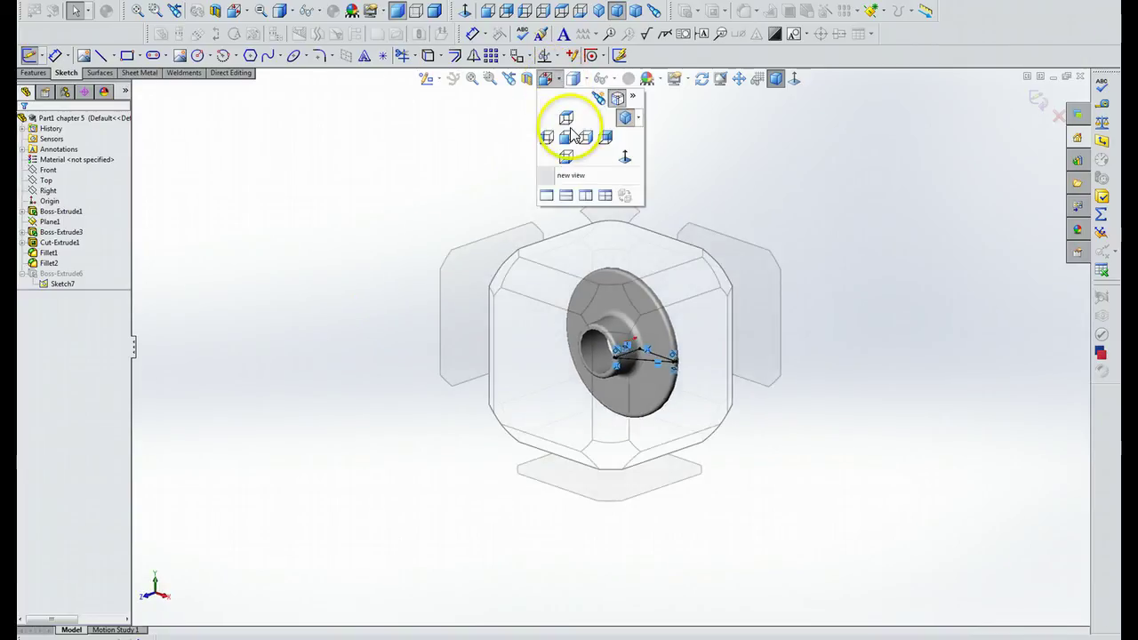
left_click(569, 162)
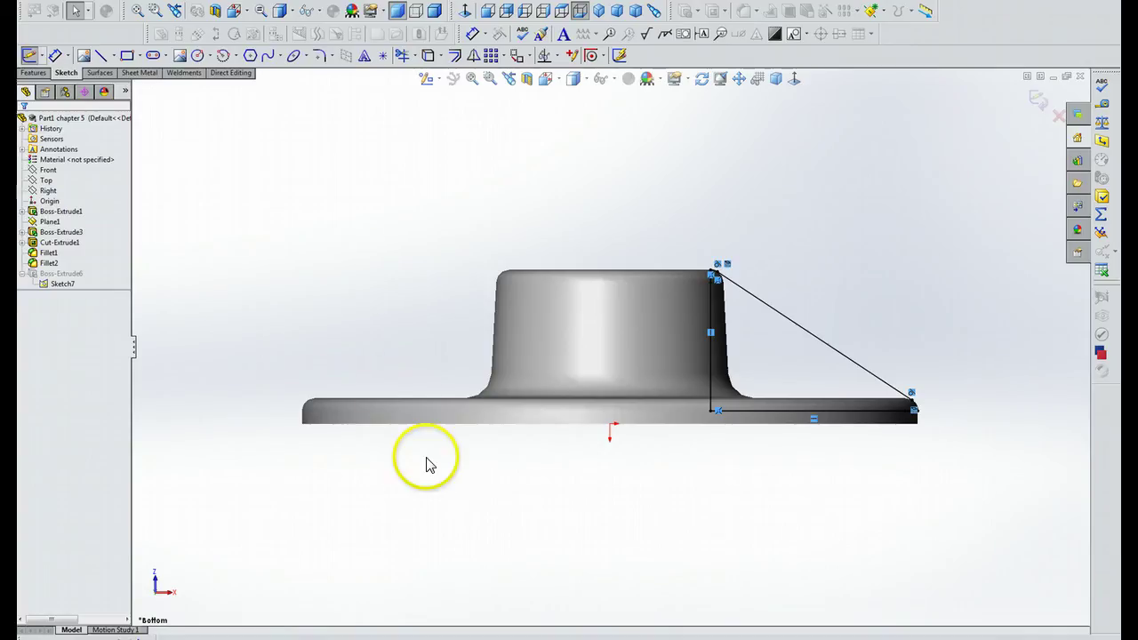
left_click(104, 58)
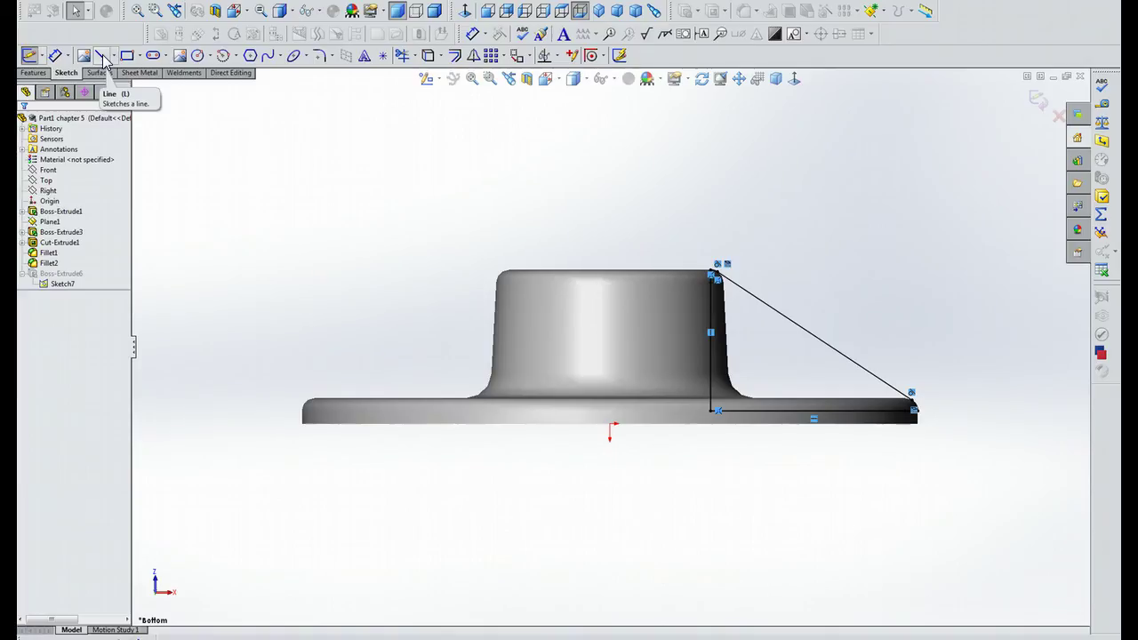
Step: Show the part with hidden lines visible and zoom out
left_click(585, 87)
left_click(578, 160)
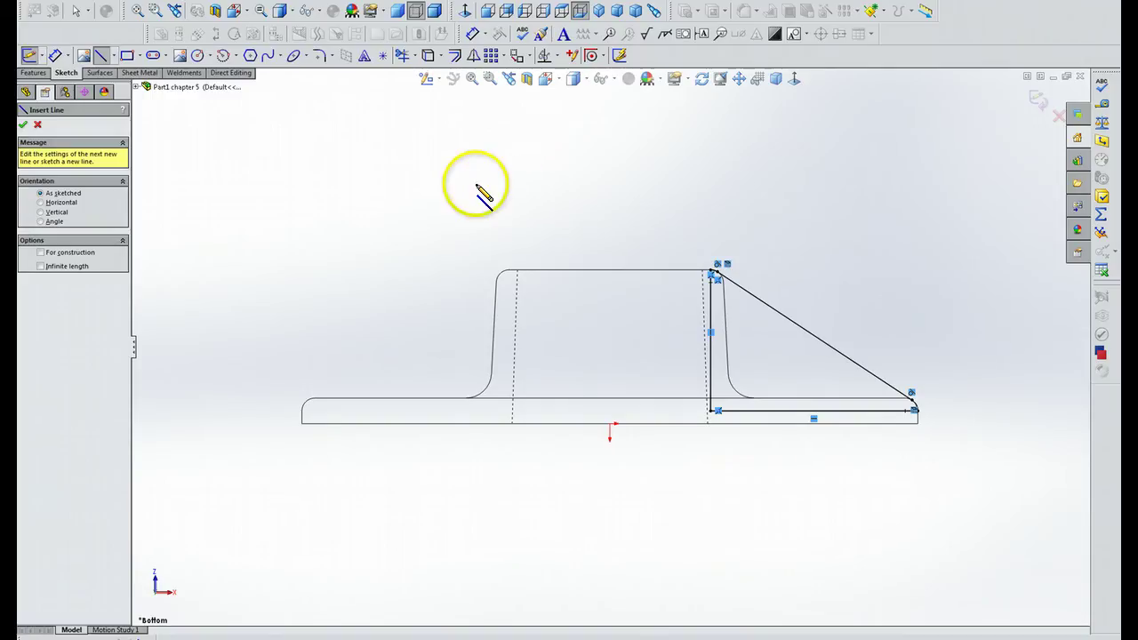
scroll(173, 389, "down", 3)
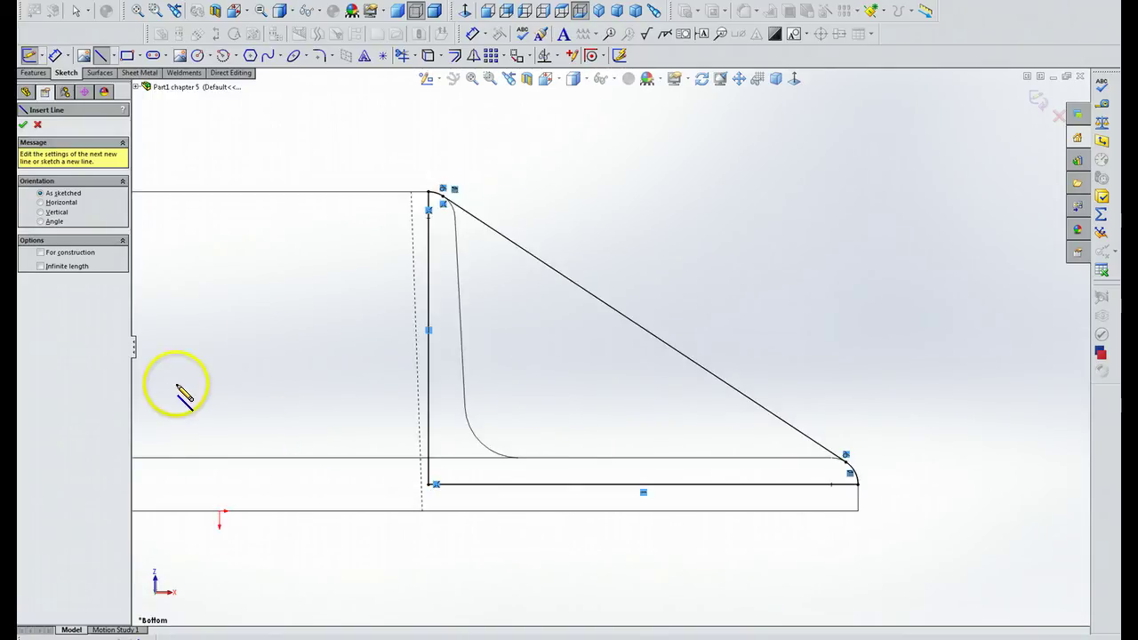
Step: Draw four connected lines from the rib's top corner: up, right, down, then back left
left_click(429, 193)
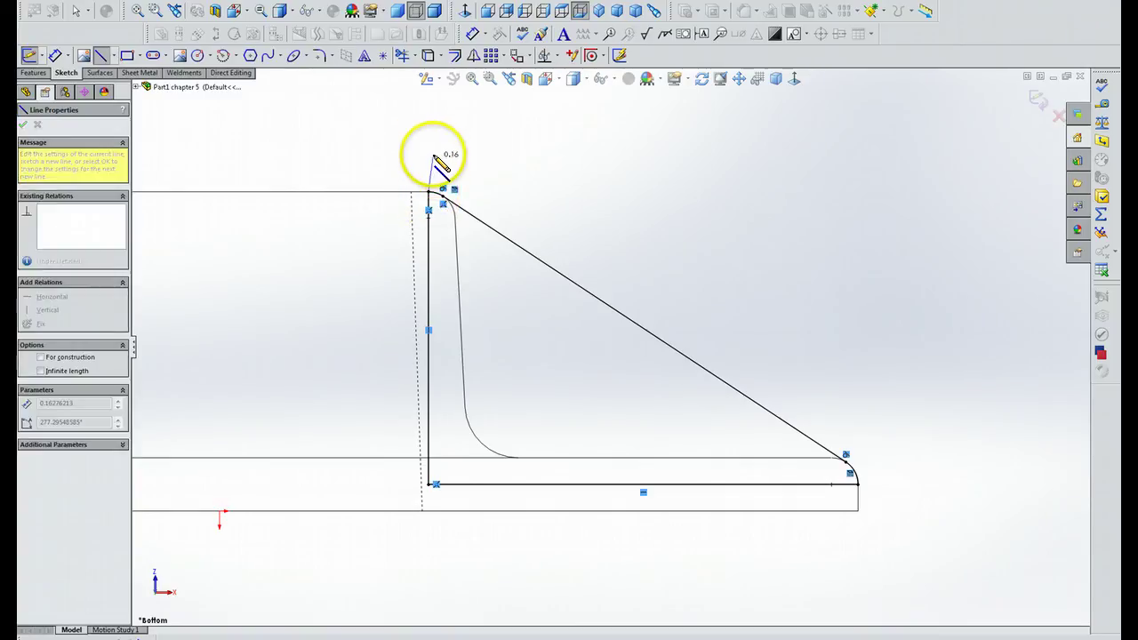
left_click(429, 106)
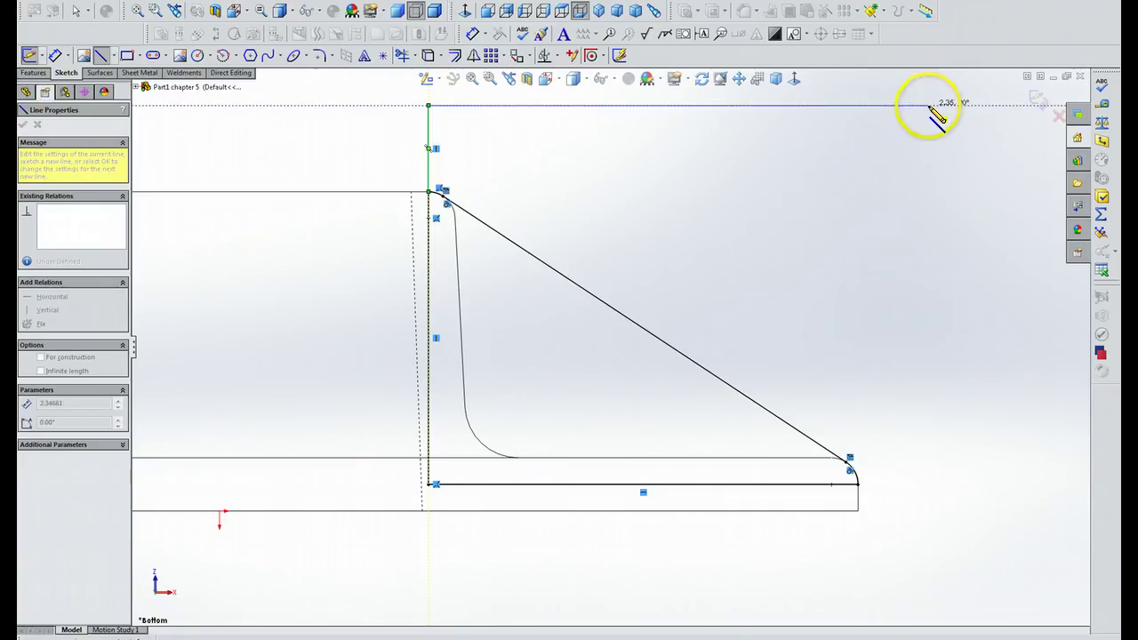
left_click(928, 105)
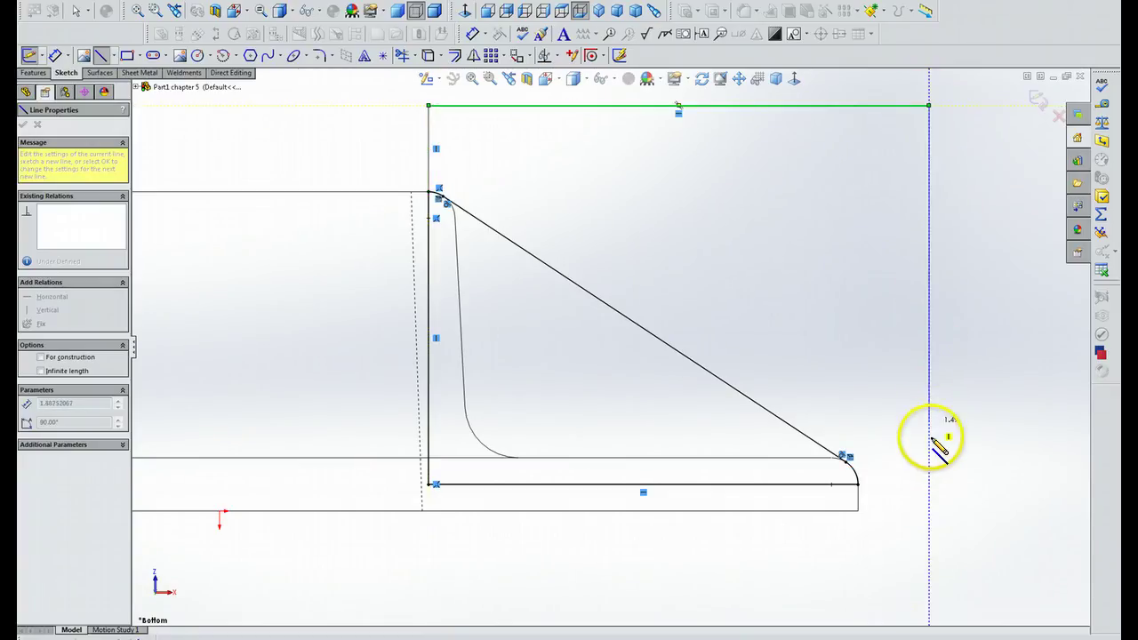
left_click(929, 484)
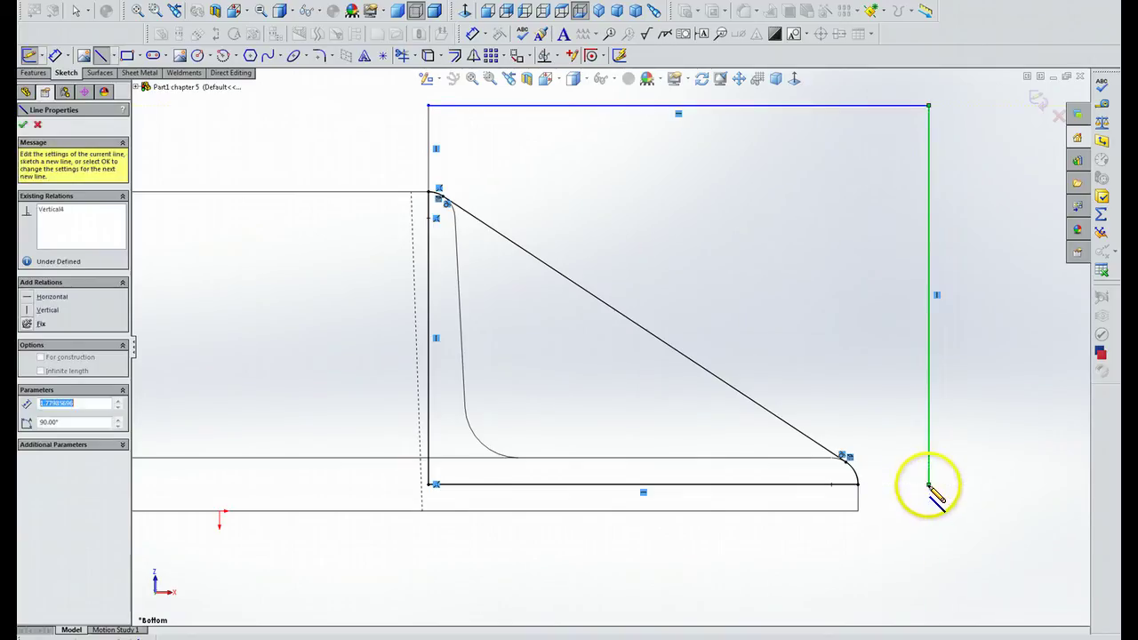
left_click(858, 485)
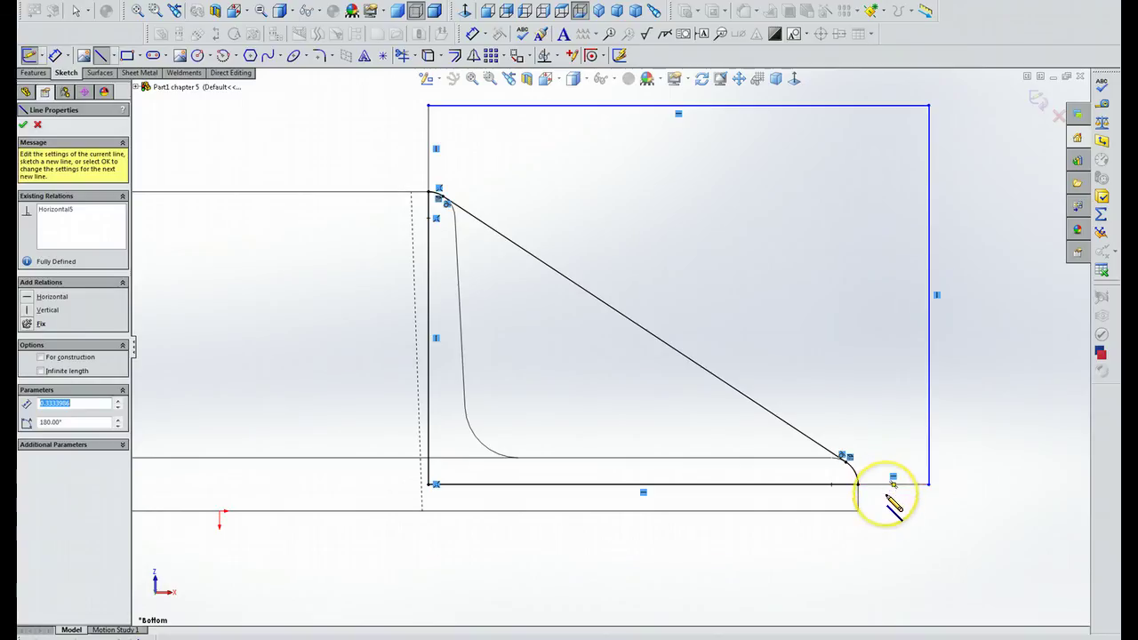
key("Escape")
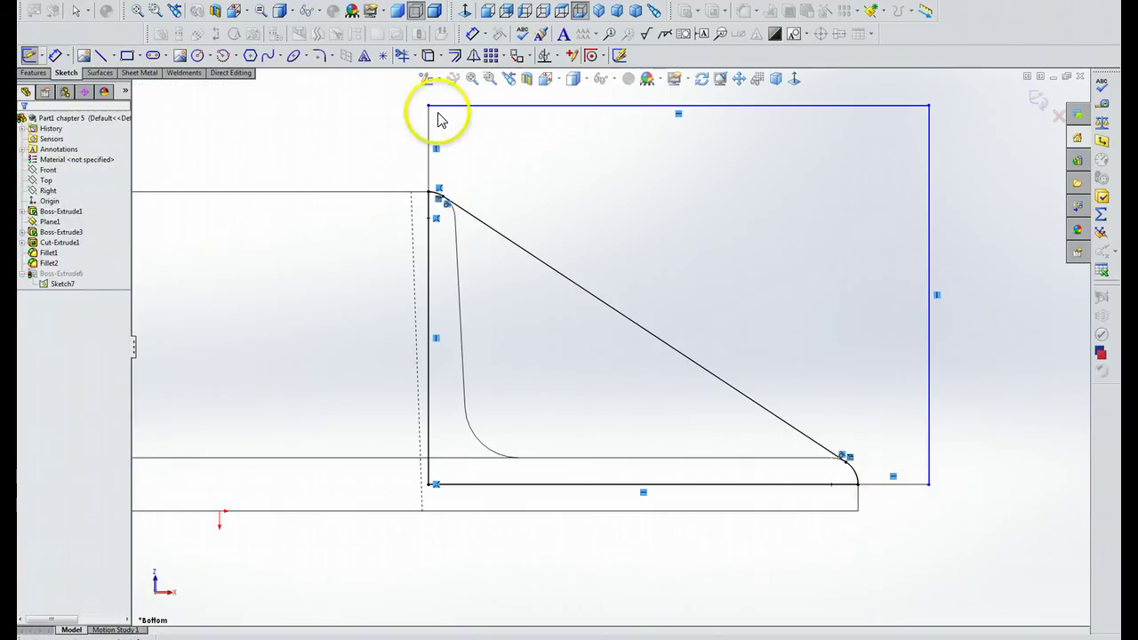
Step: Dimension the short vertical line above the rib's top corner to 0.5 in
left_click(55, 55)
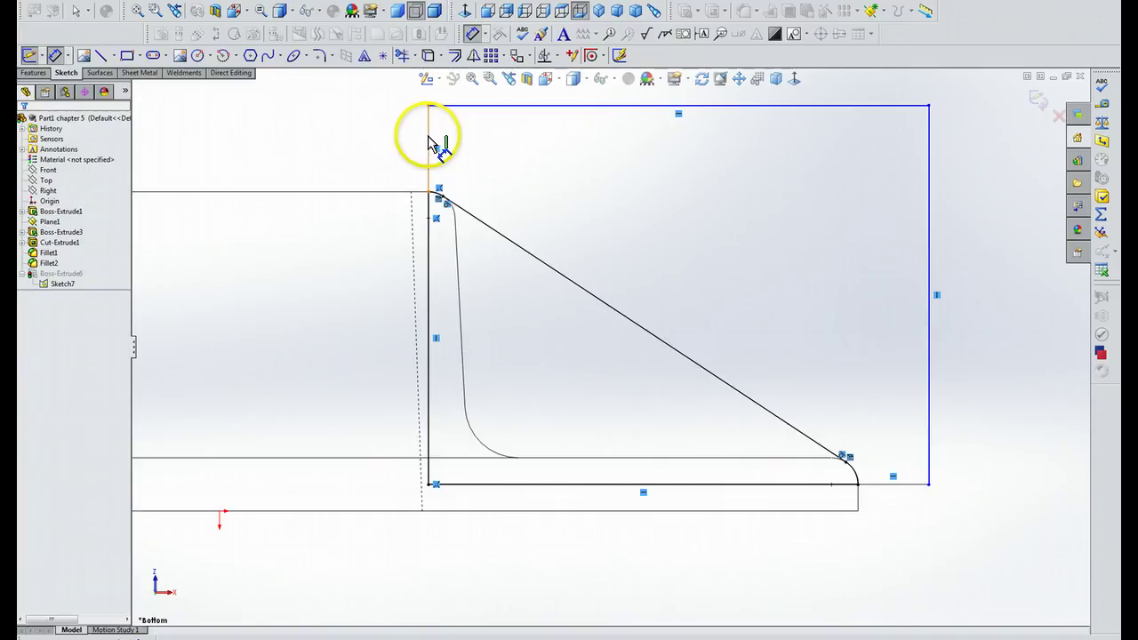
left_click(428, 142)
left_click(353, 141)
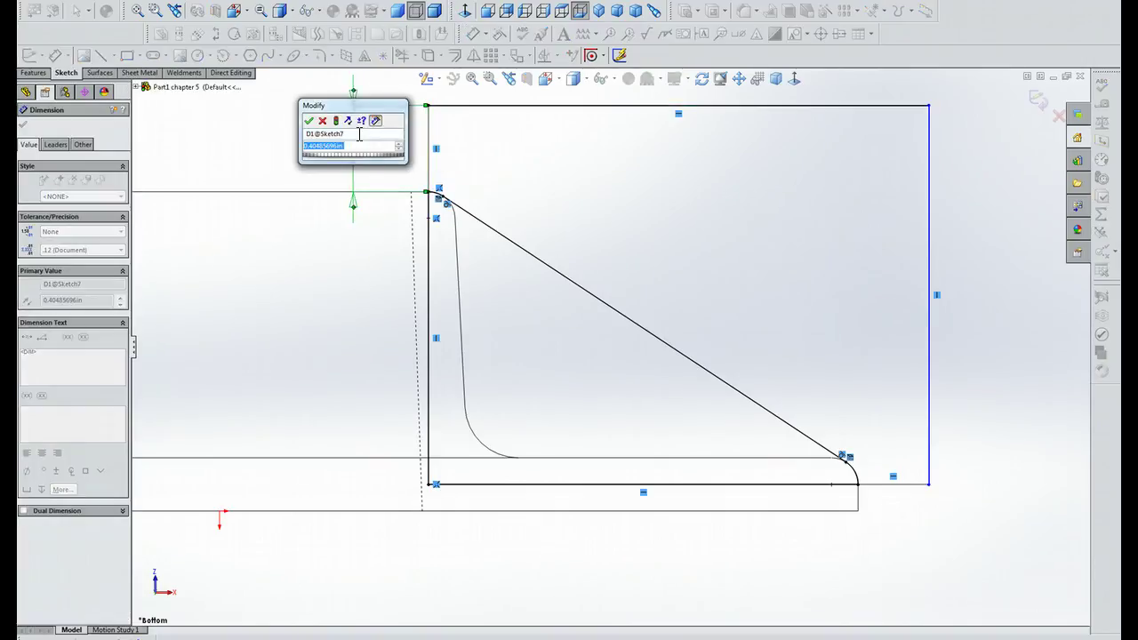
type("0.5")
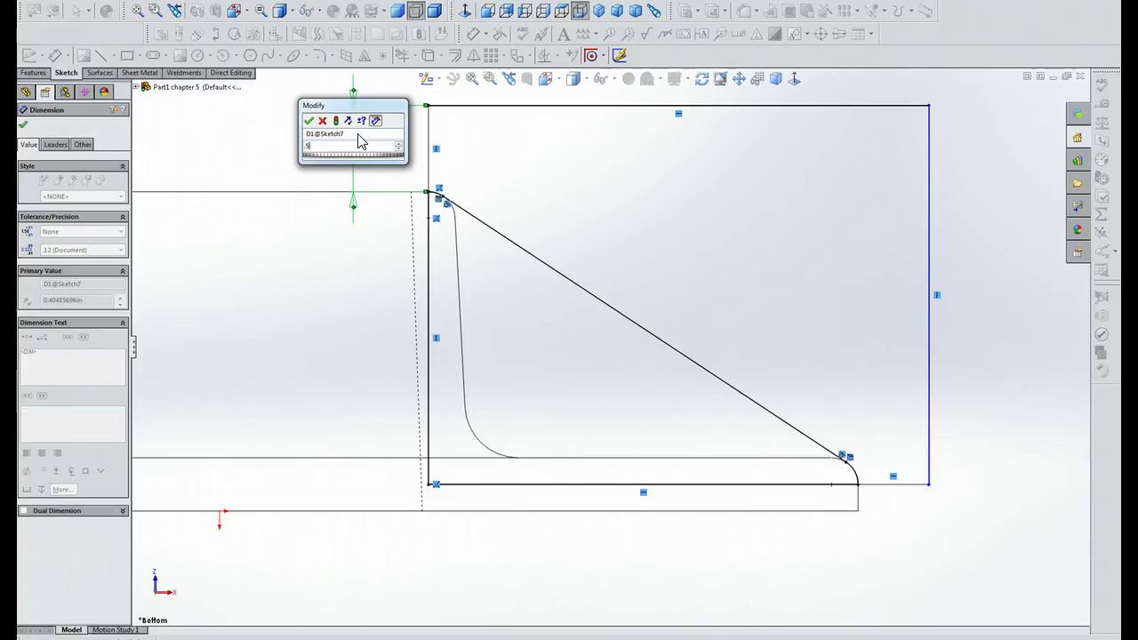